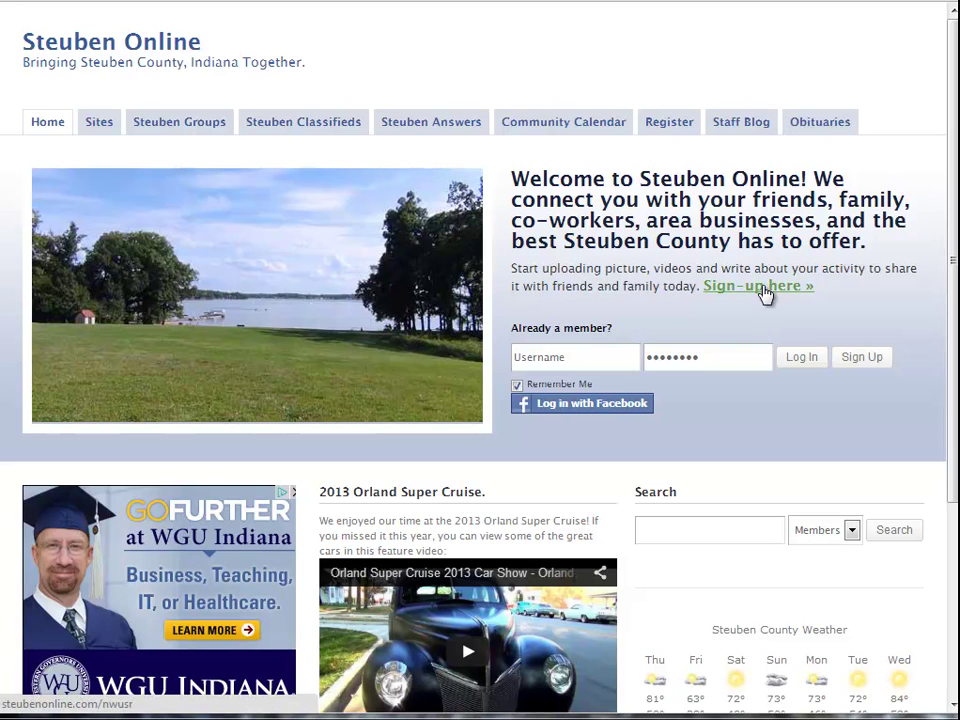
Bring up the Steuben Online new-account sign-up form and look over its fields
click(766, 290)
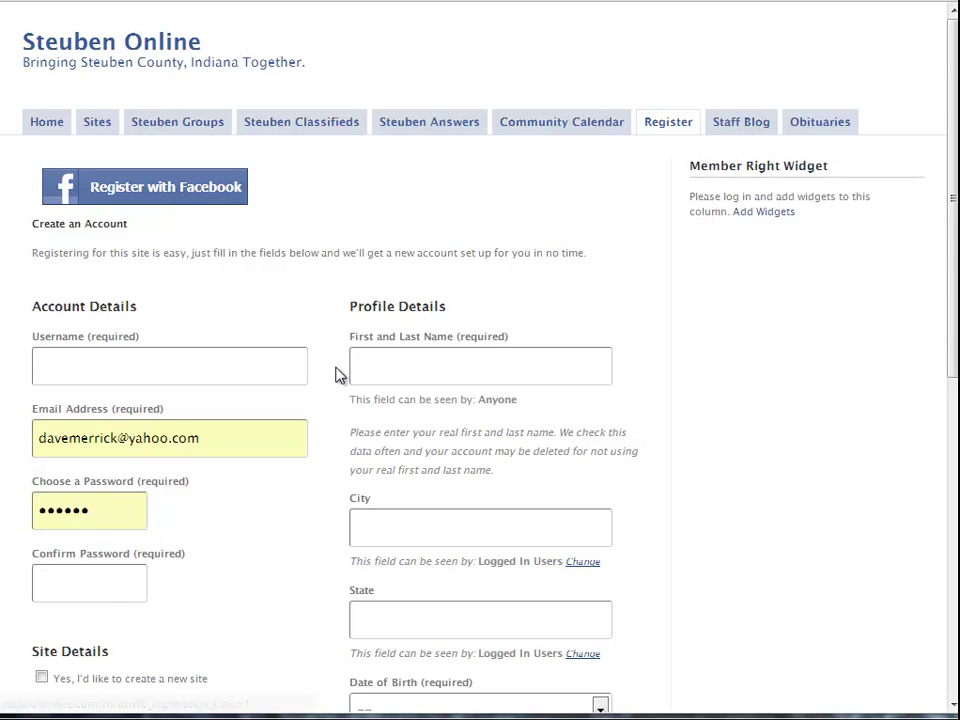
scroll(340, 375, down, 6)
scroll(340, 375, up, 5)
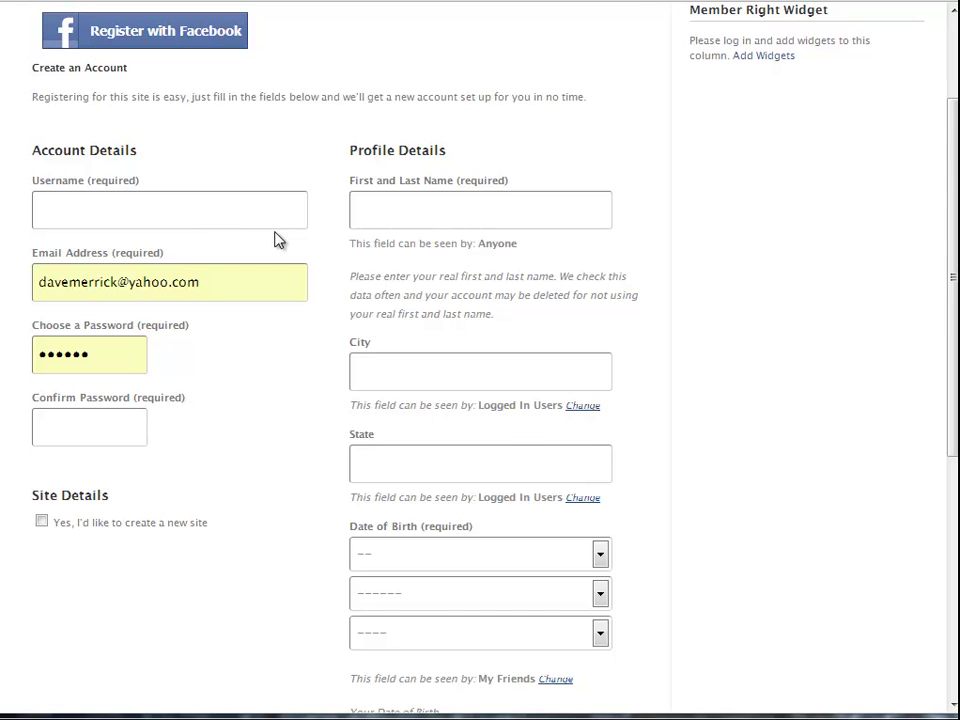
scroll(140, 200, up, 3)
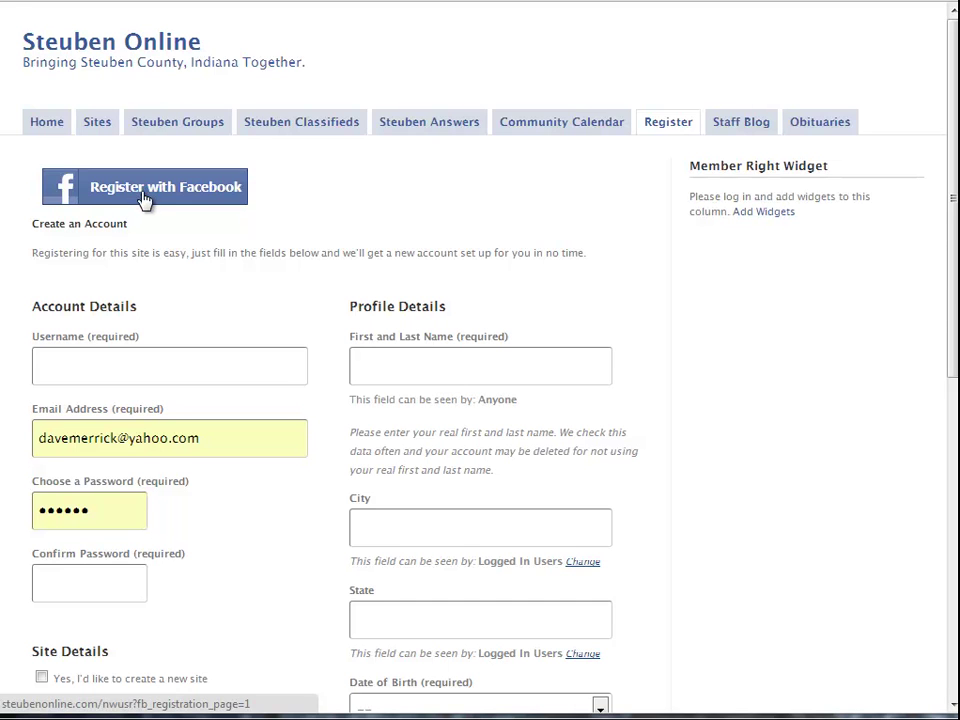
scroll(345, 258, down, 7)
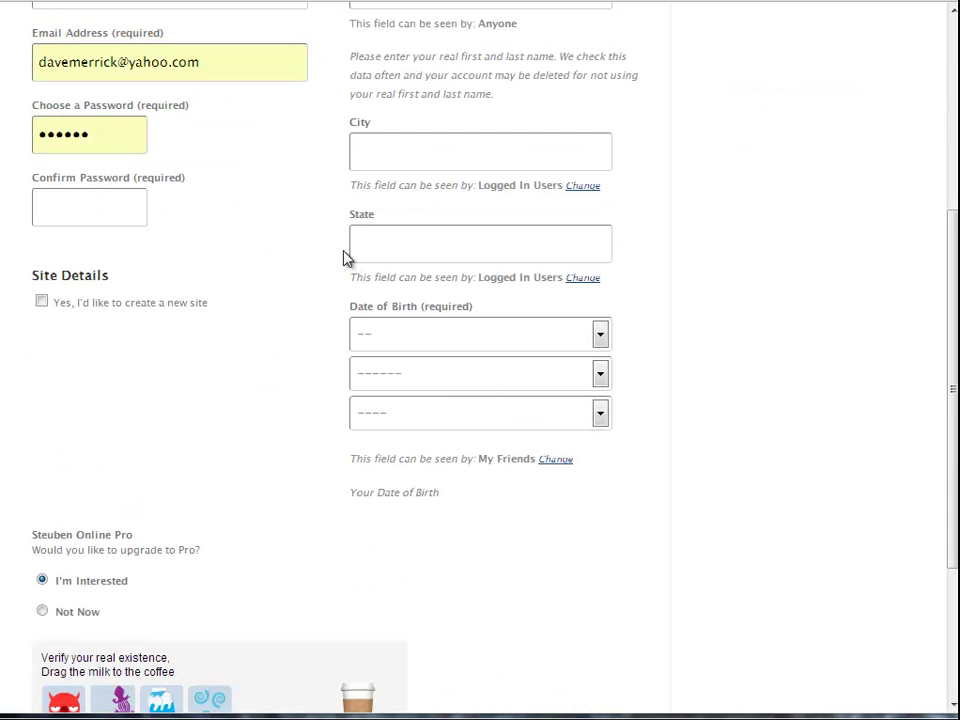
scroll(330, 250, up, 4)
Drag the milk onto the coffee cup, submit the registration, and return to the home page
click(71, 176)
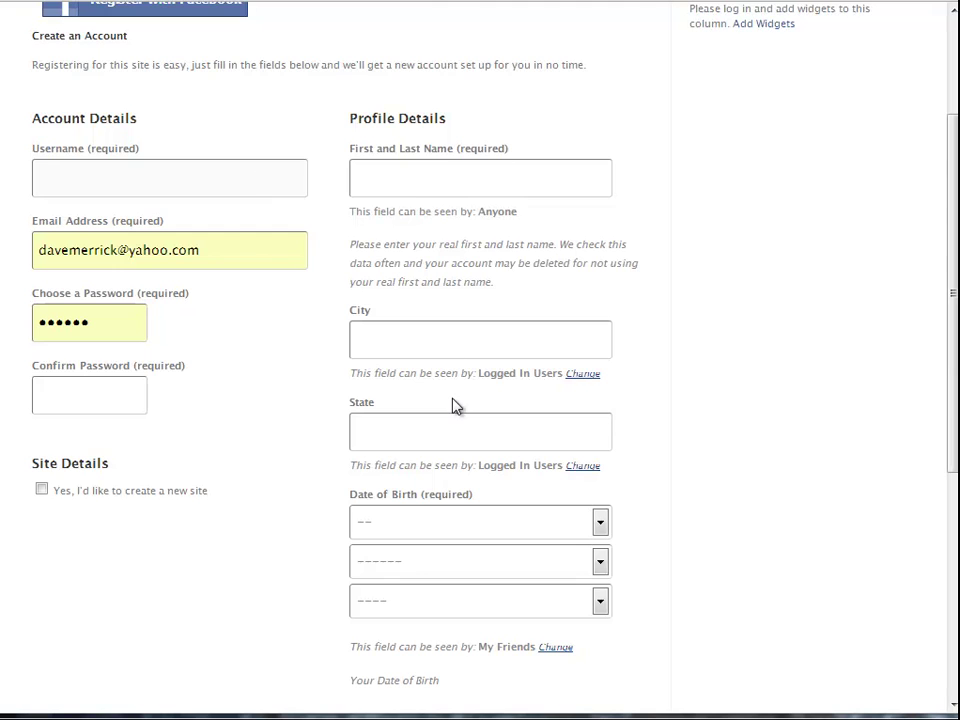
scroll(285, 448, down, 8)
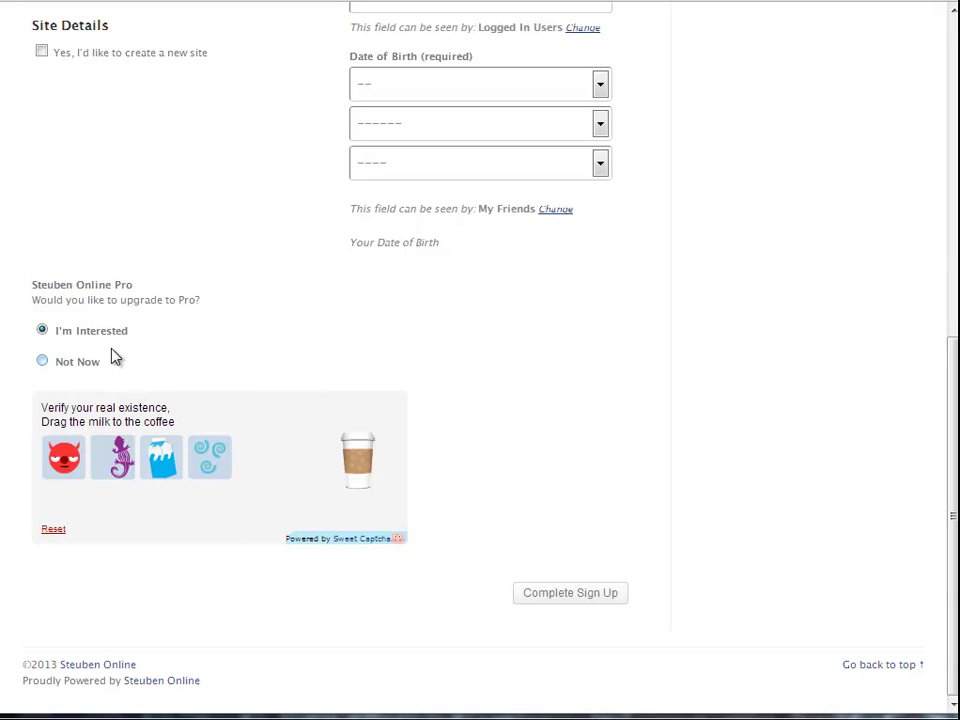
drag(162, 457, 365, 470)
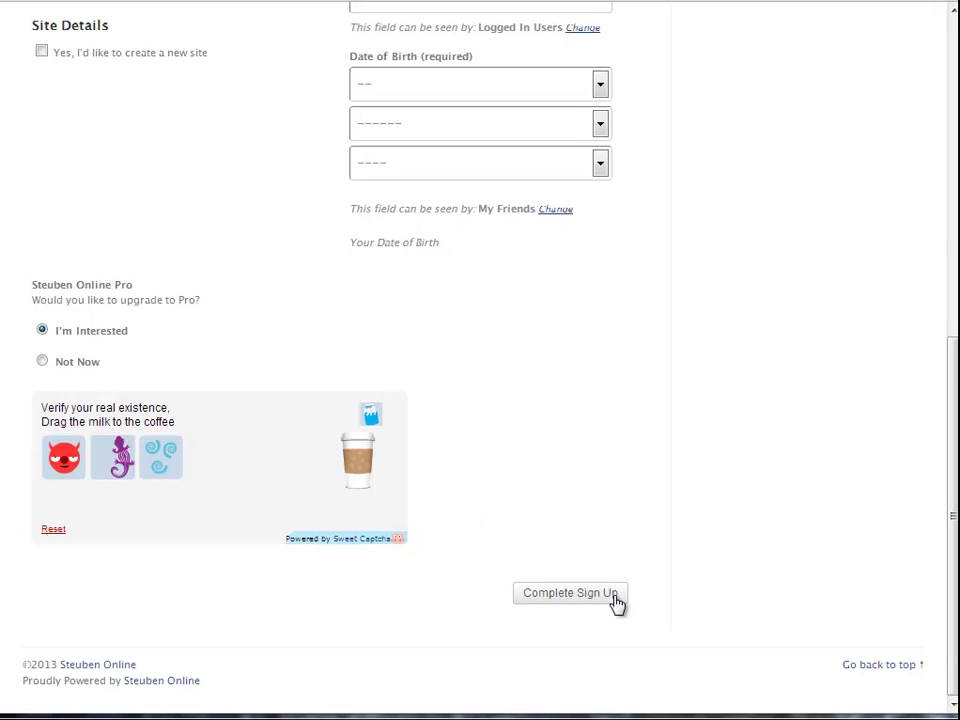
click(566, 593)
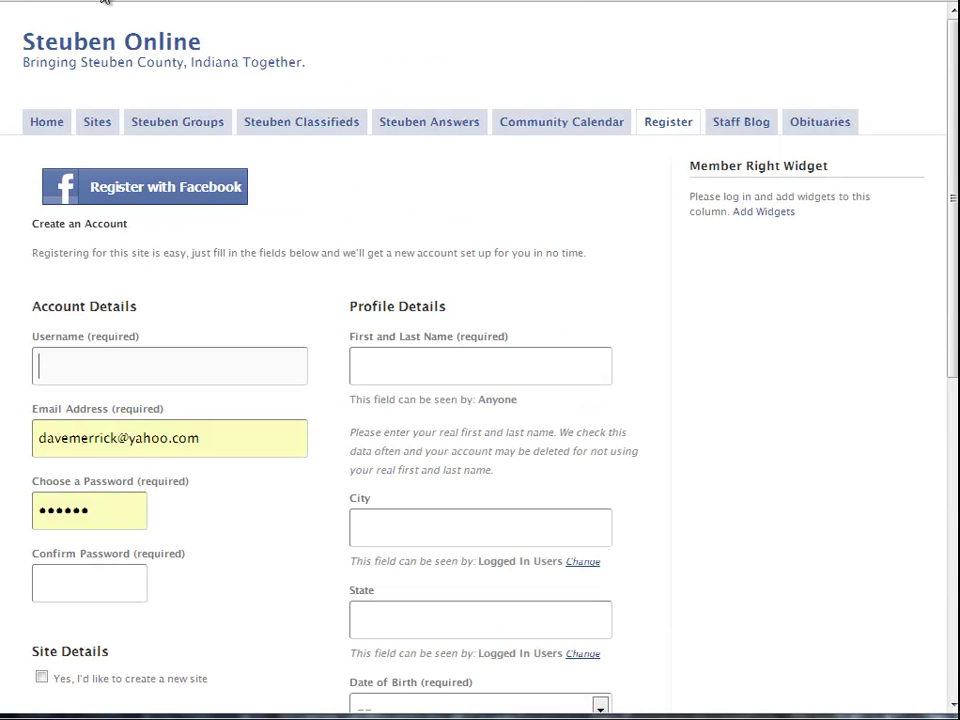
click(47, 121)
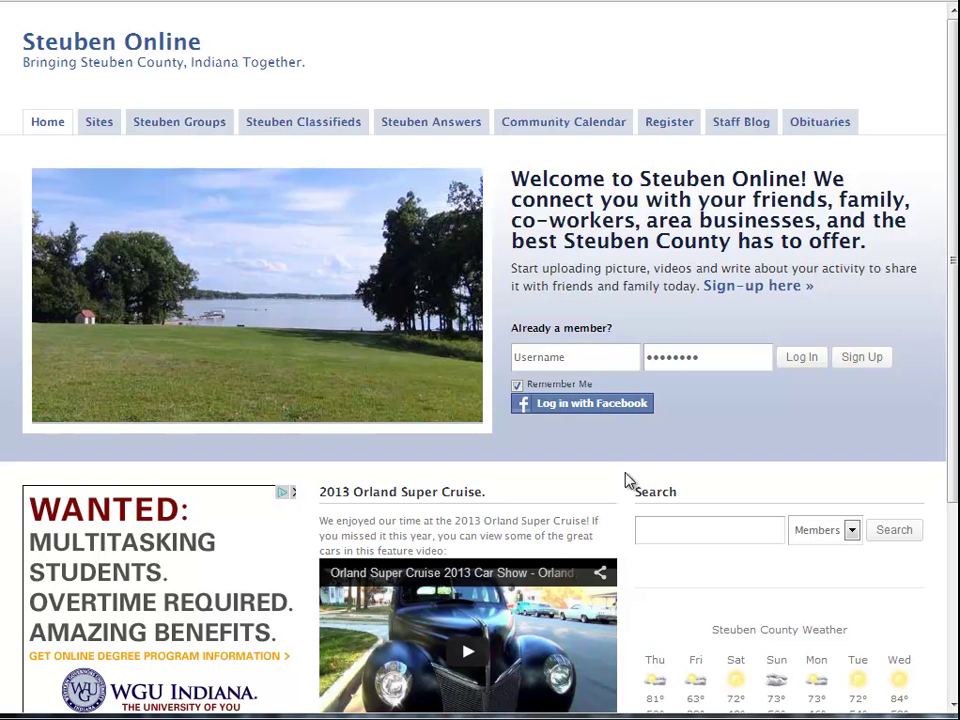
Log in with Facebook and open the Sites directory listing Business, Hobbies and Sports
click(577, 404)
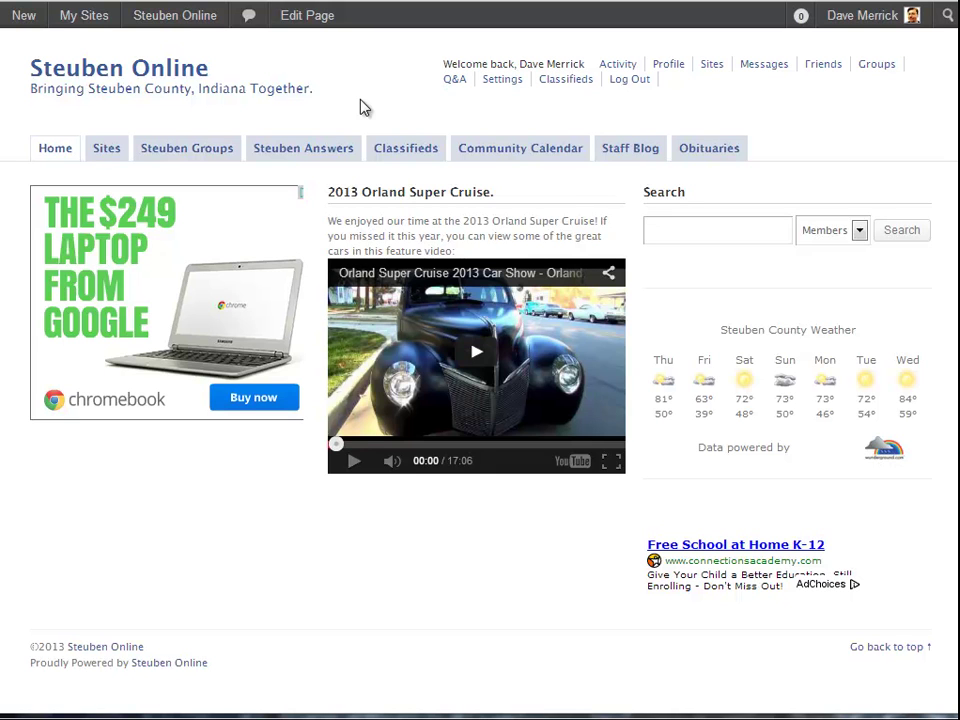
click(106, 148)
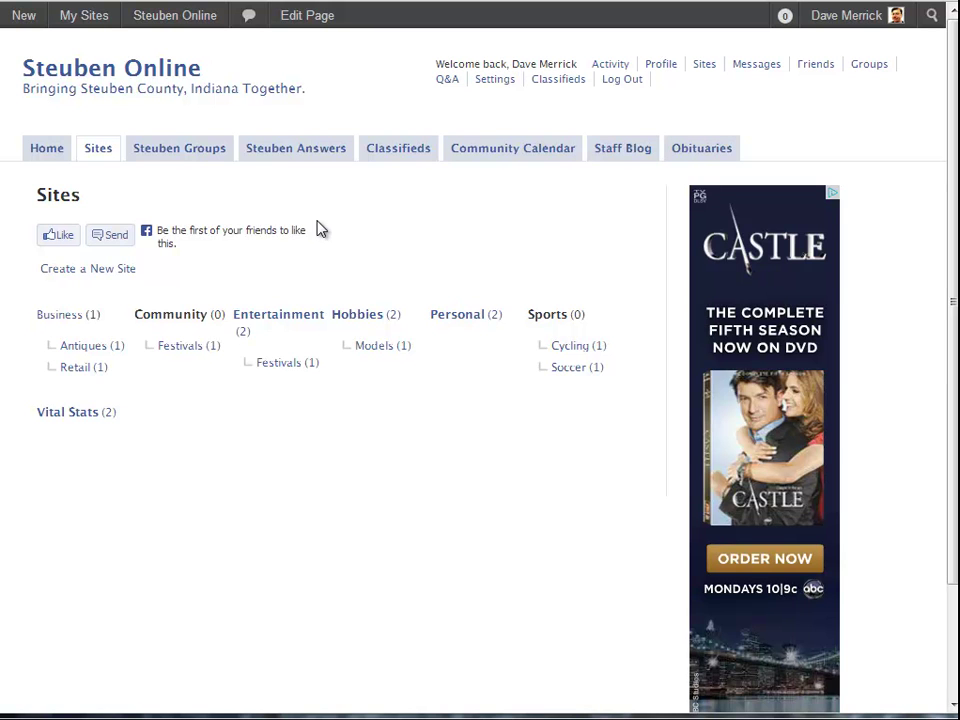
Show the Steuben Groups directory with the public Steuben Online – Help group of 2 members
click(180, 152)
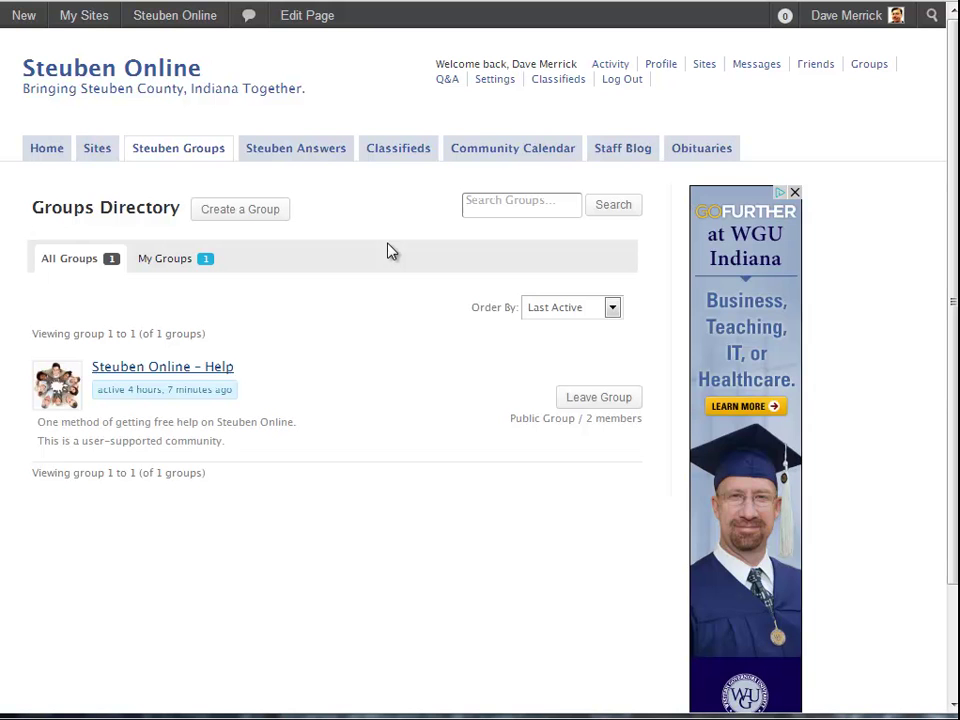
Look over the Steuben Online – Help group page, then view Classifieds Home with zero listings
click(199, 371)
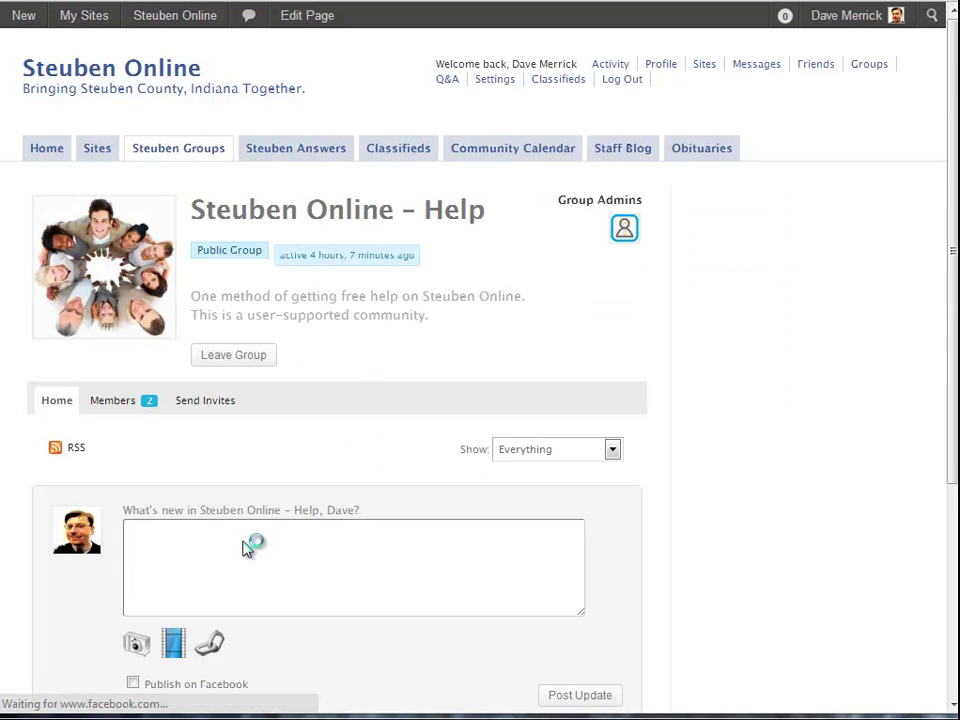
click(199, 530)
scroll(373, 538, down, 3)
scroll(377, 549, up, 3)
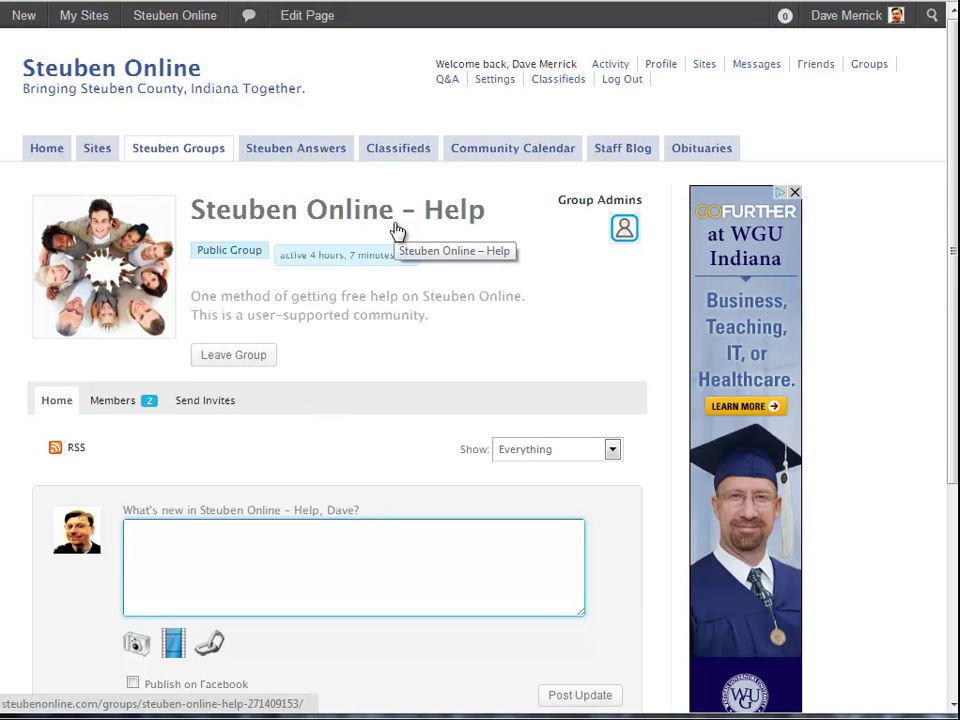
click(318, 160)
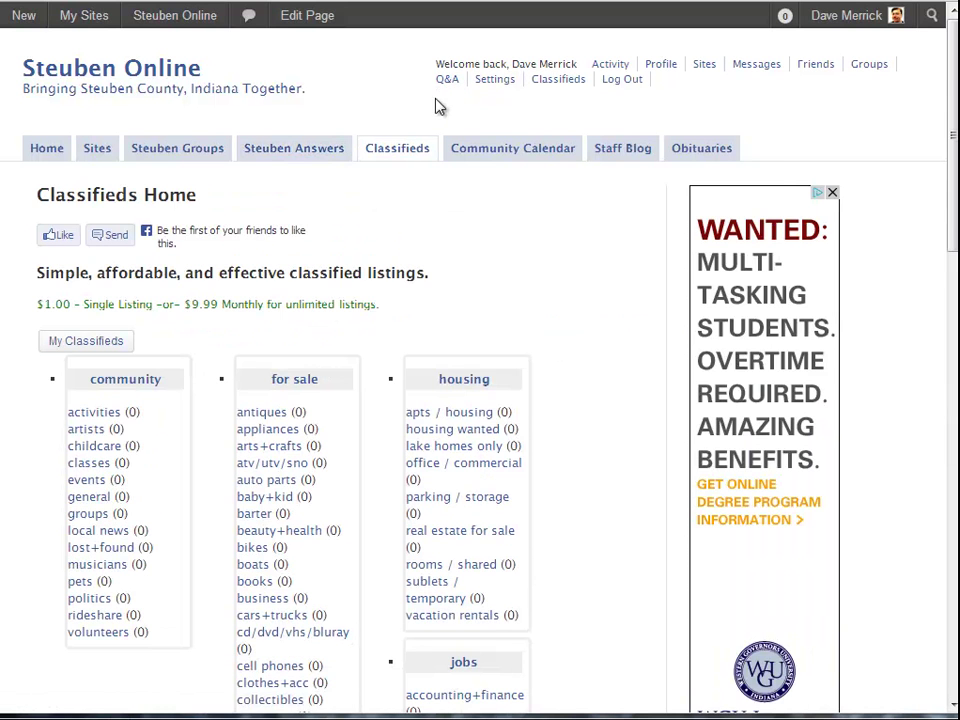
scroll(420, 120, down, 3)
Switch to the Community Calendar's September 2013 month view, which has no events
scroll(610, 420, up, 1)
scroll(618, 432, up, 2)
click(508, 150)
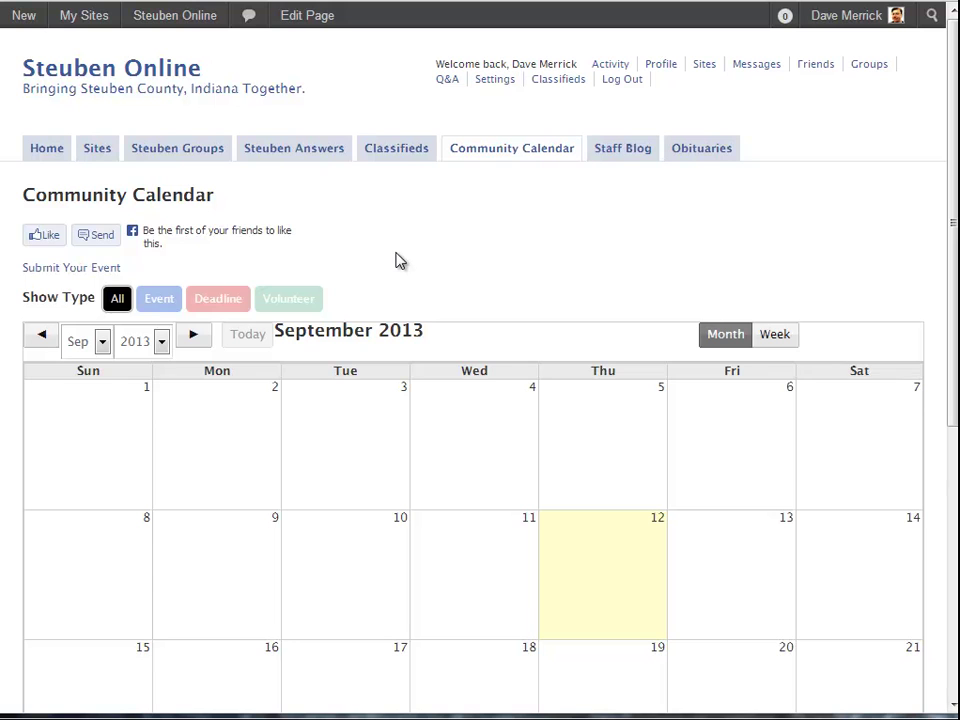
Switch to the Staff Blog, led by the 'Open for Business!' post of 8 September 2013
scroll(469, 459, down, 3)
scroll(470, 460, up, 2)
scroll(470, 460, up, 1)
click(626, 152)
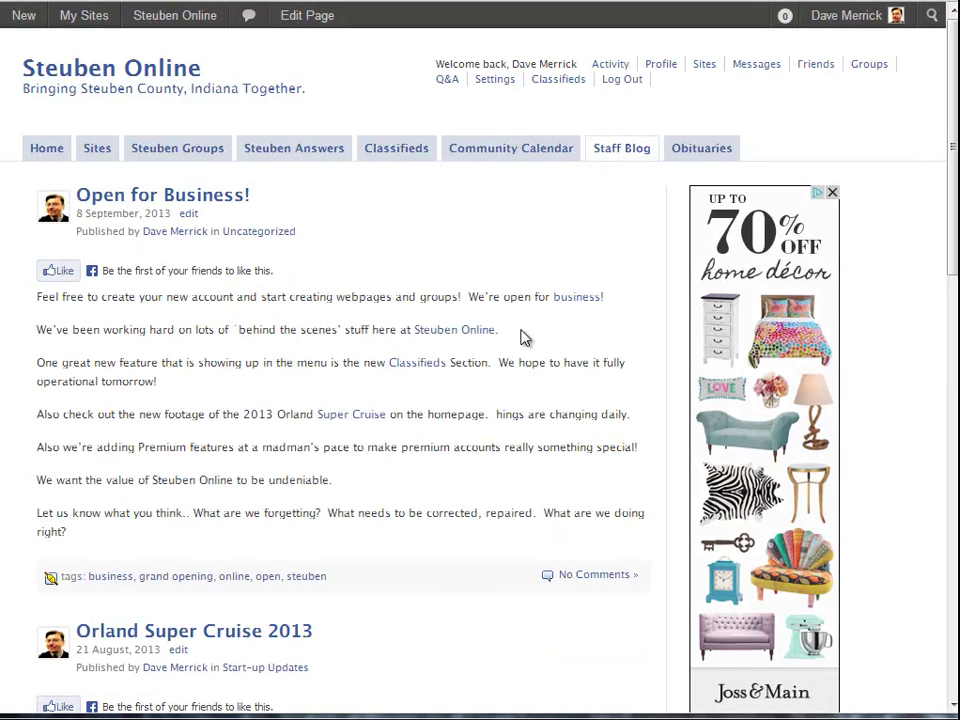
Look at the Steuben County Obituaries site, then return to the Sites directory
scroll(514, 341, down, 4)
scroll(510, 342, up, 4)
click(690, 157)
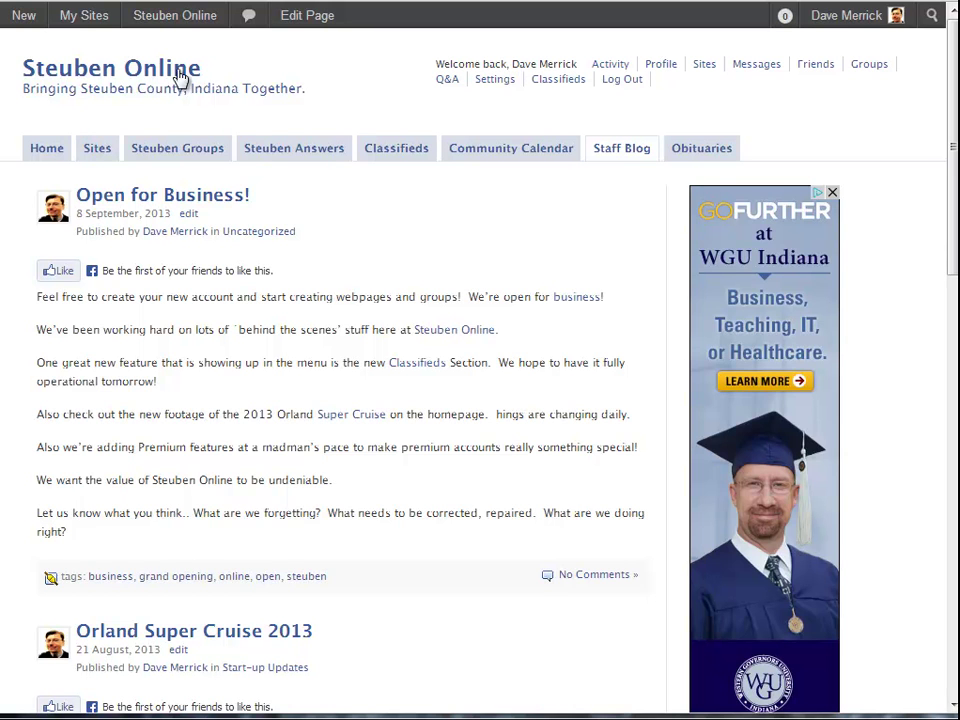
click(96, 150)
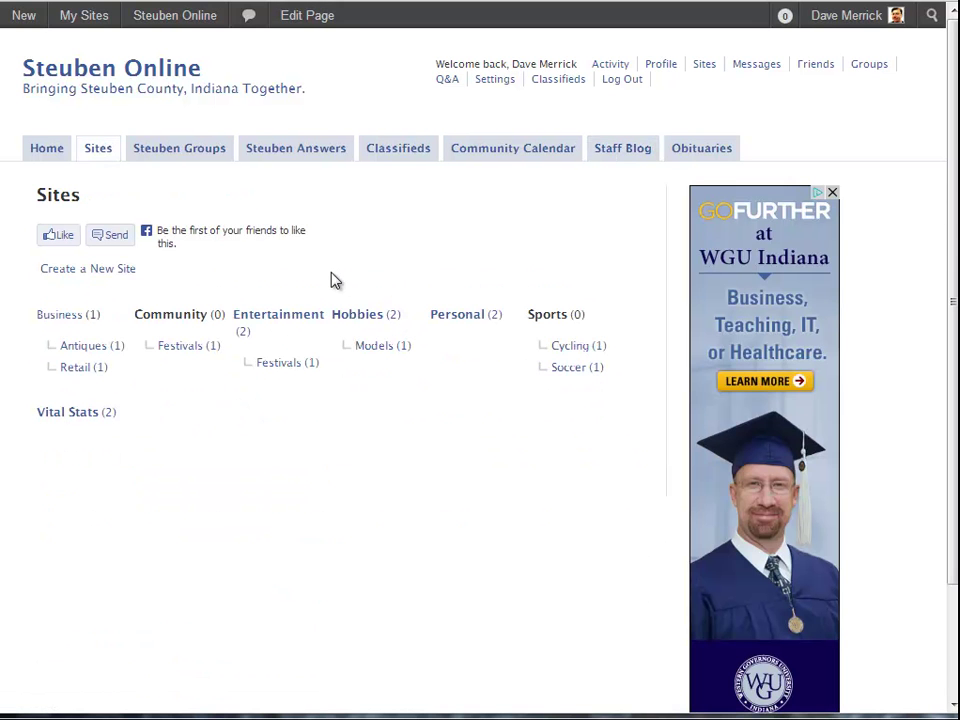
Start a new site with domain 'tomsbakery' and title 'Tom's Bakery'
click(74, 270)
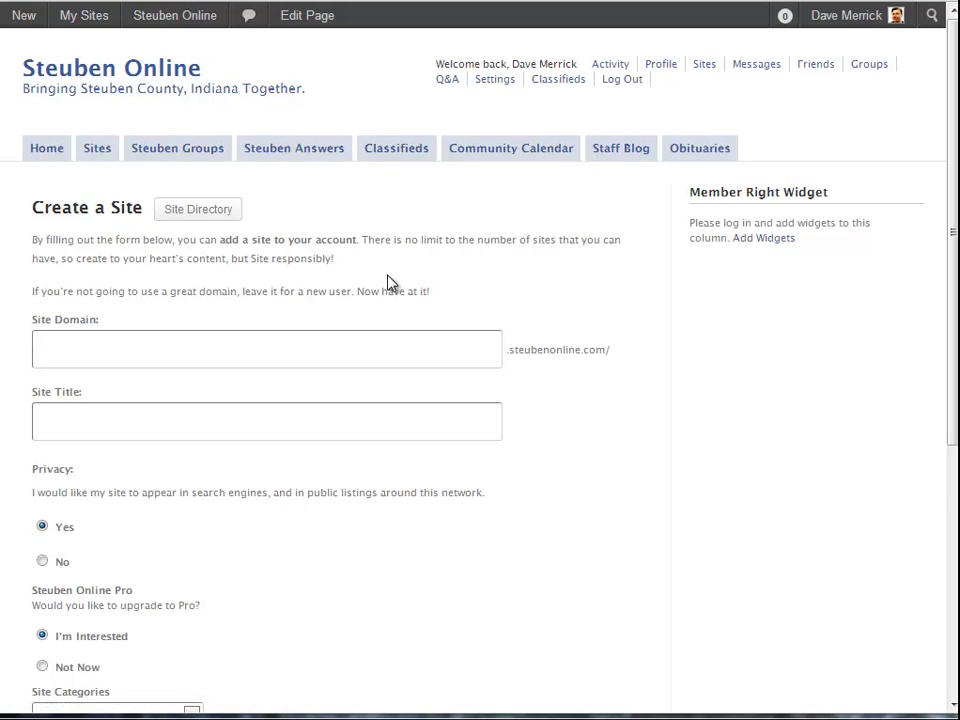
scroll(390, 283, down, 1)
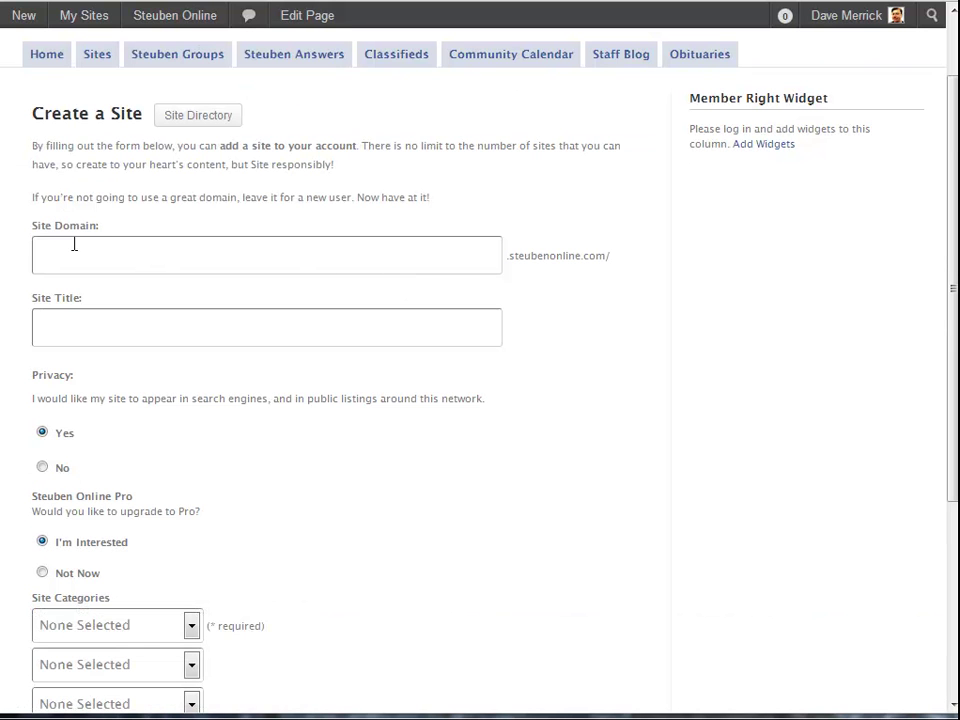
click(62, 253)
text(tomsd)
key(BackSpace)
text(bakery)
click(90, 328)
text(T)
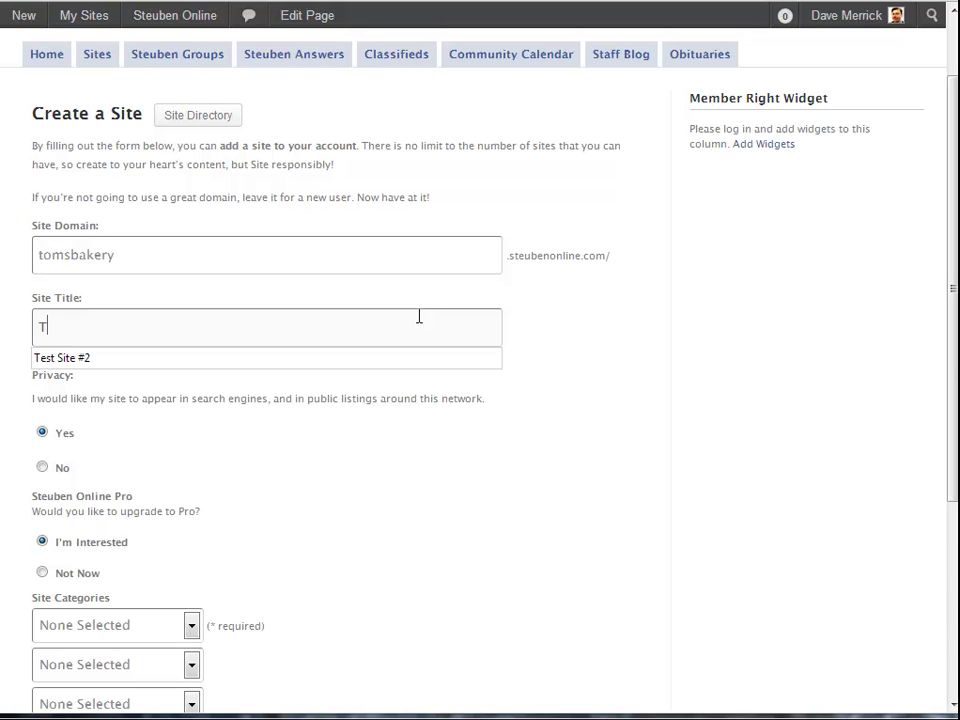
text(om's)
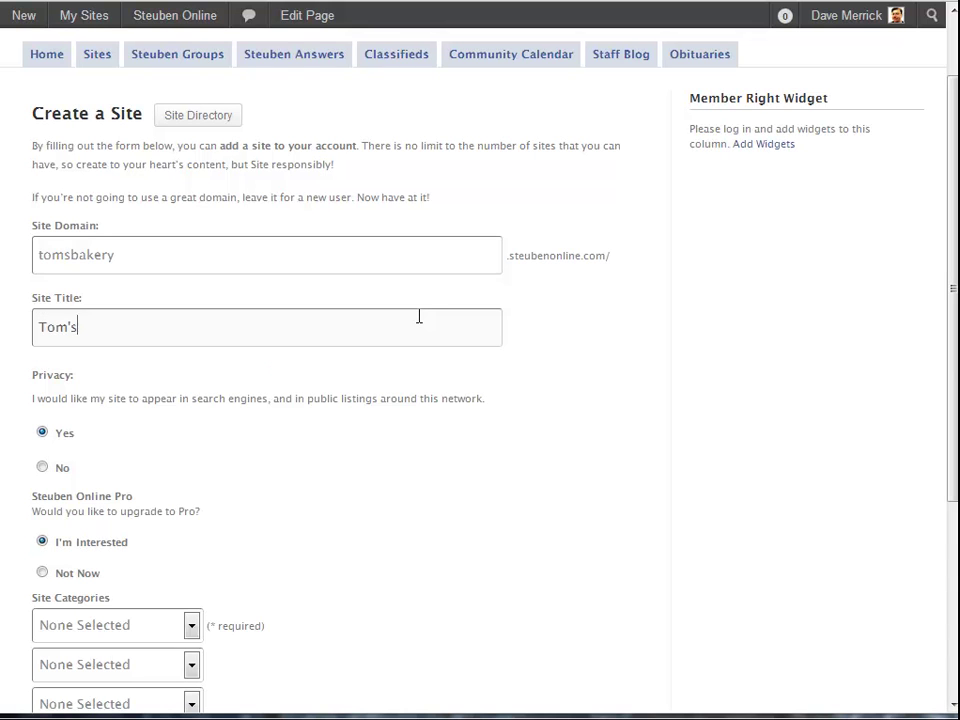
text( Bakery)
Keep the site publicly listed in search engines and stay interested in the Pro upgrade
scroll(391, 457, down, 2)
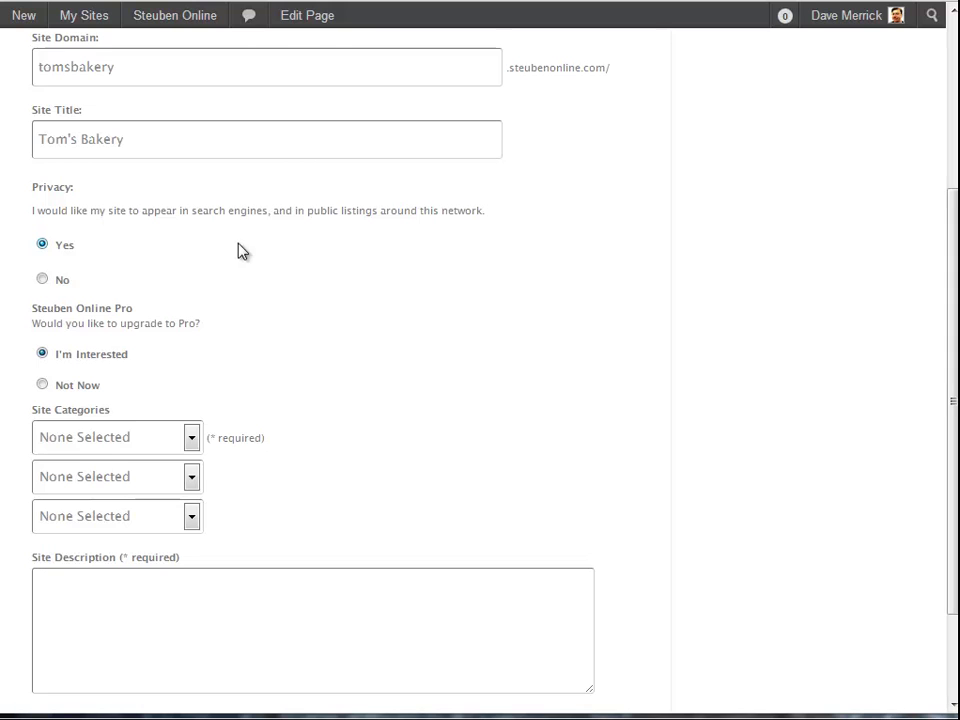
click(42, 280)
click(42, 244)
scroll(261, 347, down, 2)
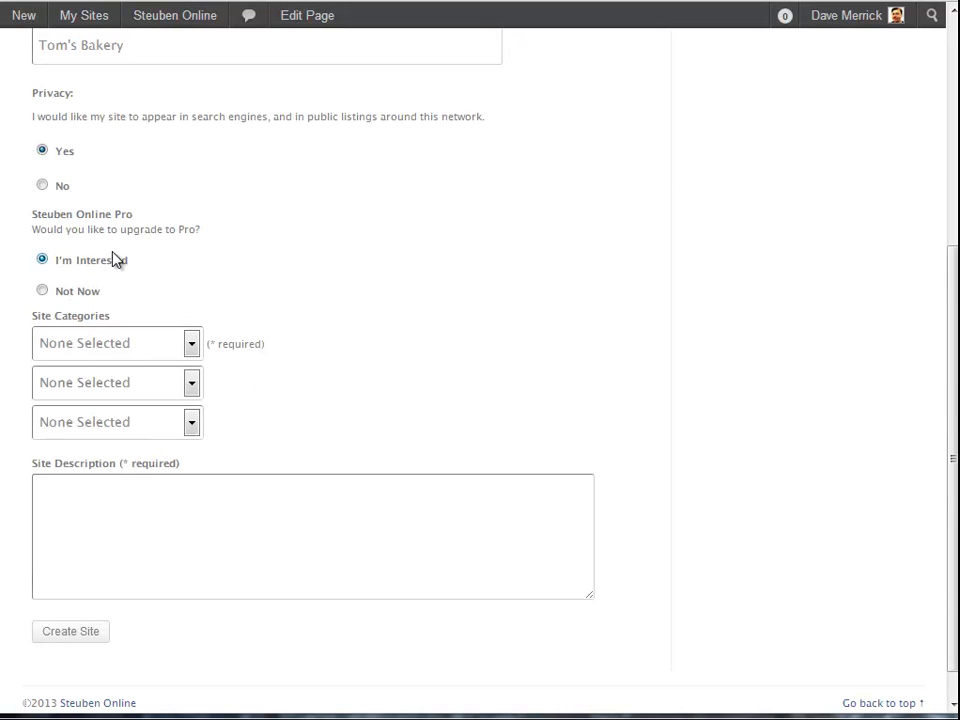
click(43, 290)
click(47, 263)
Enter the site description 'Toms bakery in Orland' and submit the Create Site form
click(73, 491)
scroll(391, 522, up, 3)
scroll(399, 521, down, 4)
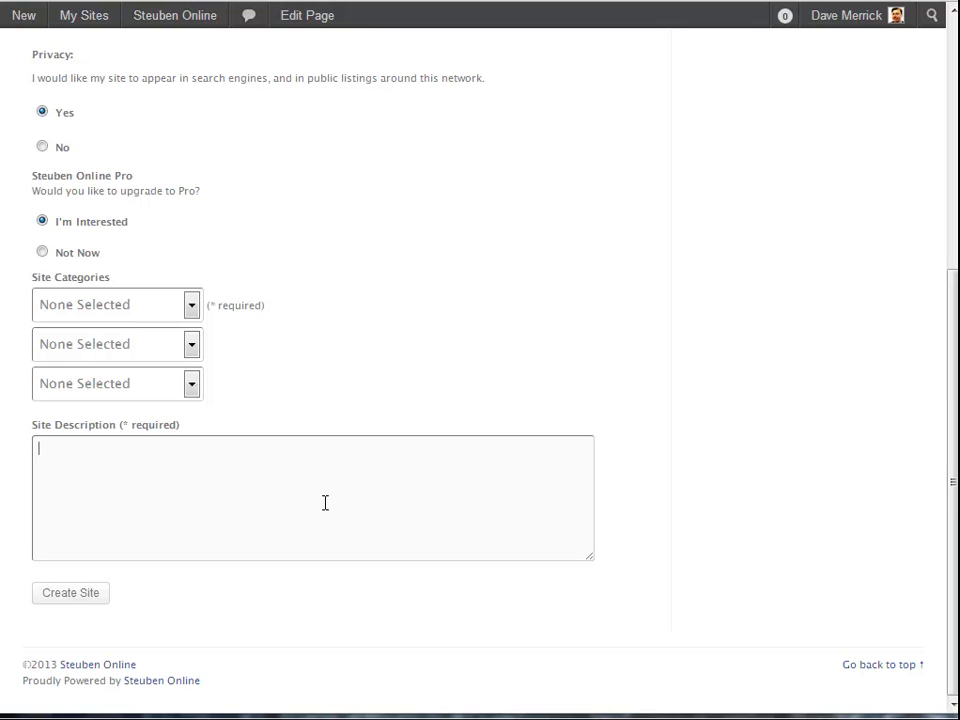
text(Toms bakery in Orland)
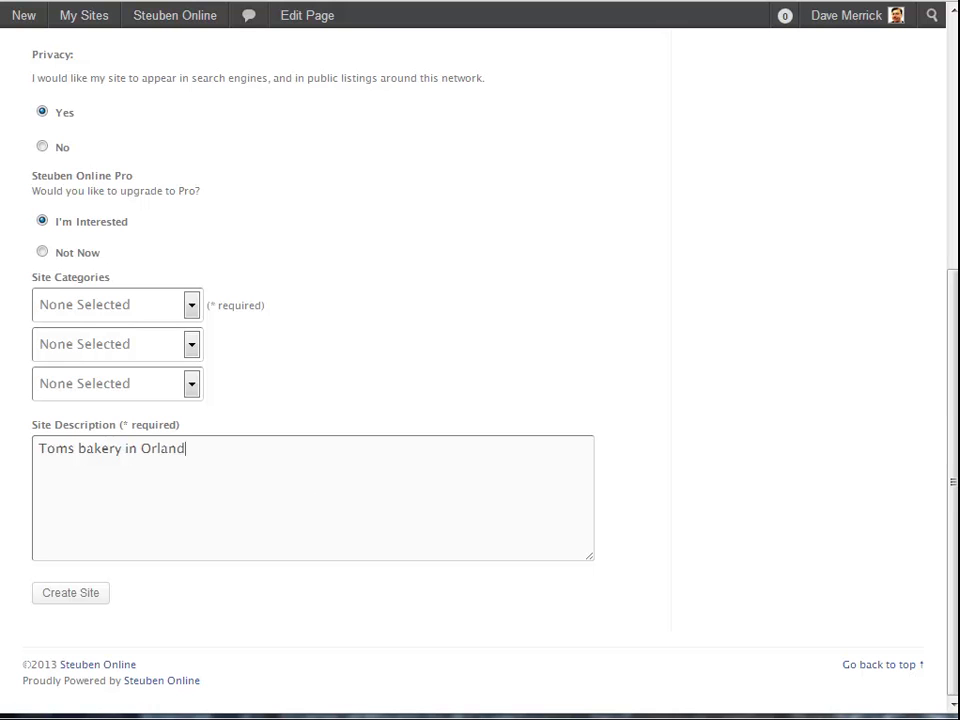
click(62, 602)
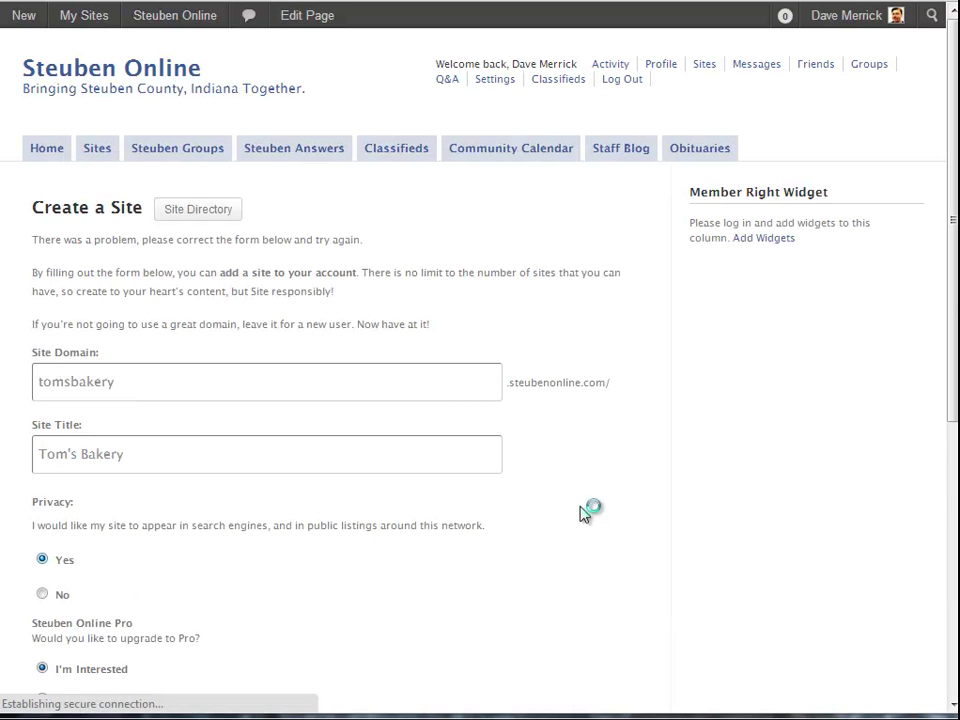
Choose Business in the first Site Categories dropdown
scroll(618, 529, down, 3)
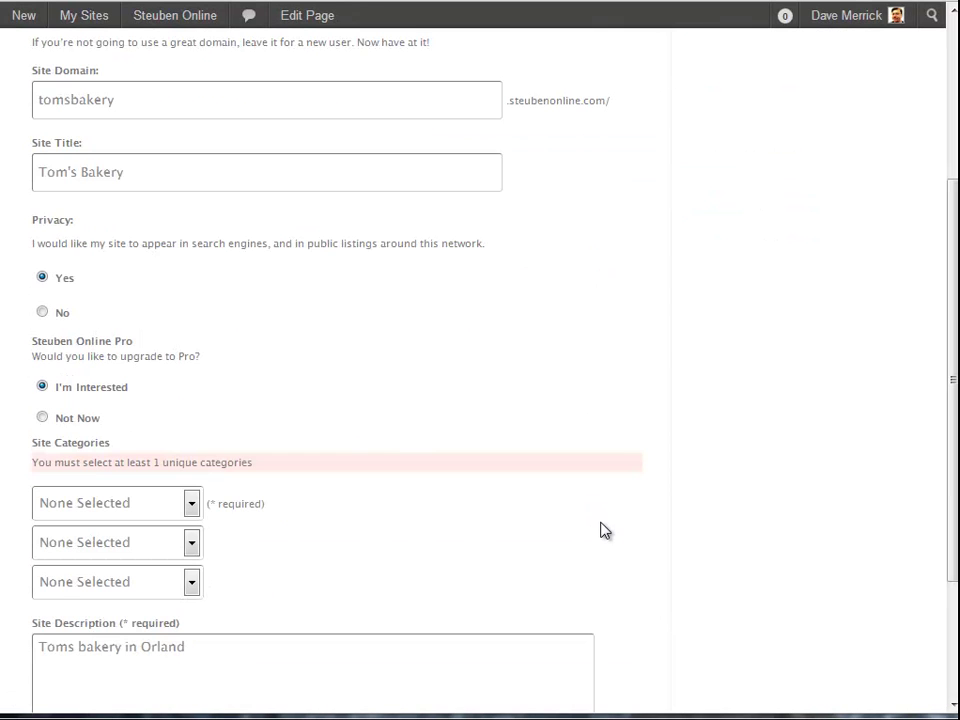
scroll(600, 530, down, 1)
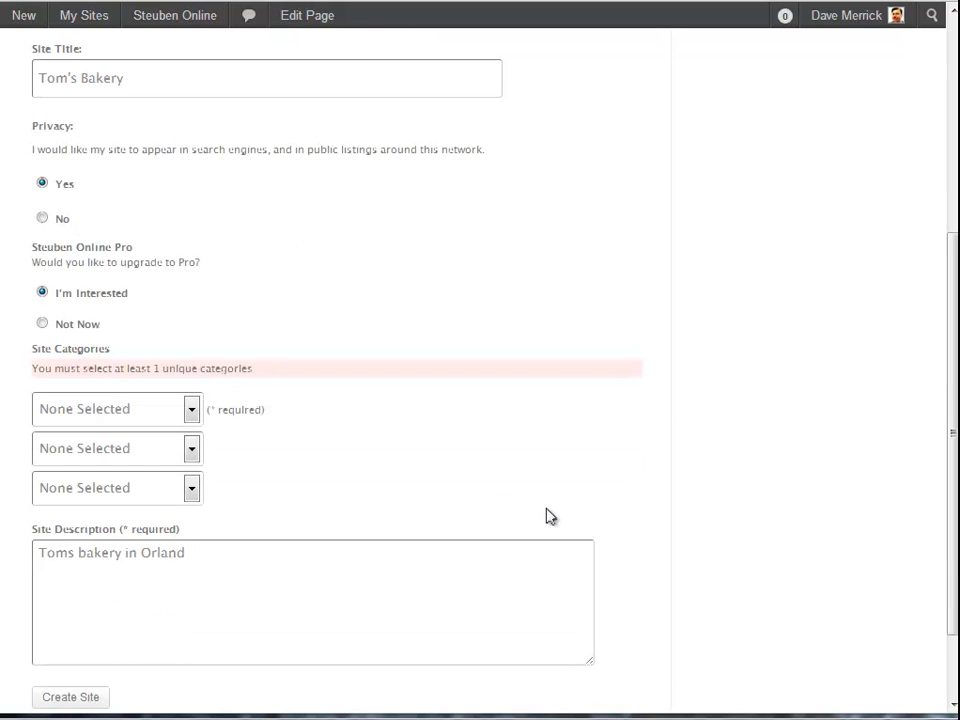
click(191, 410)
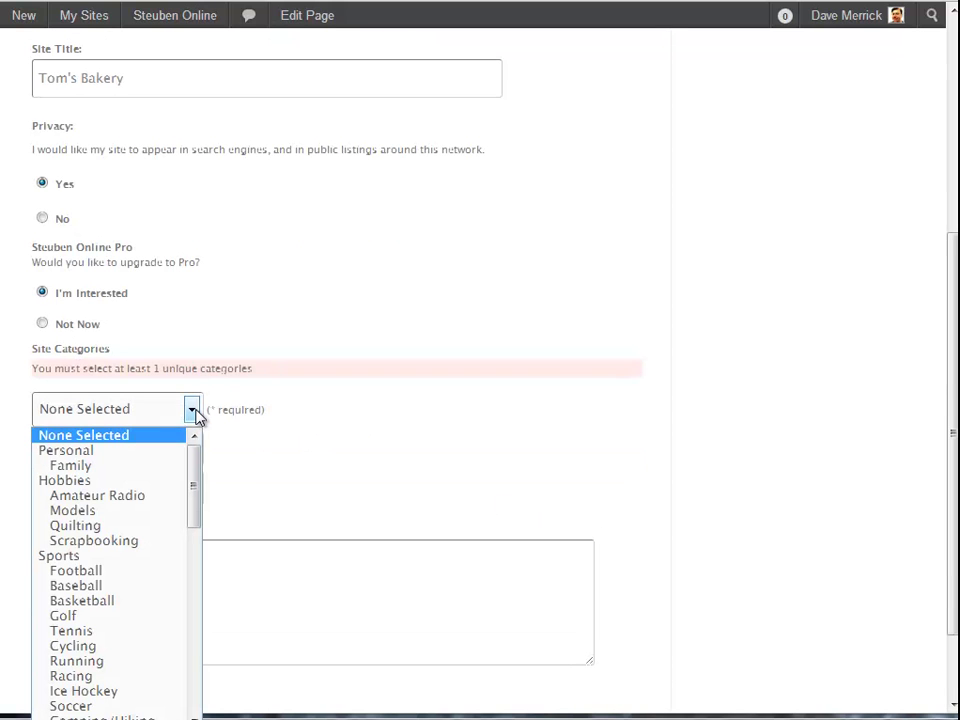
scroll(156, 519, down, 15)
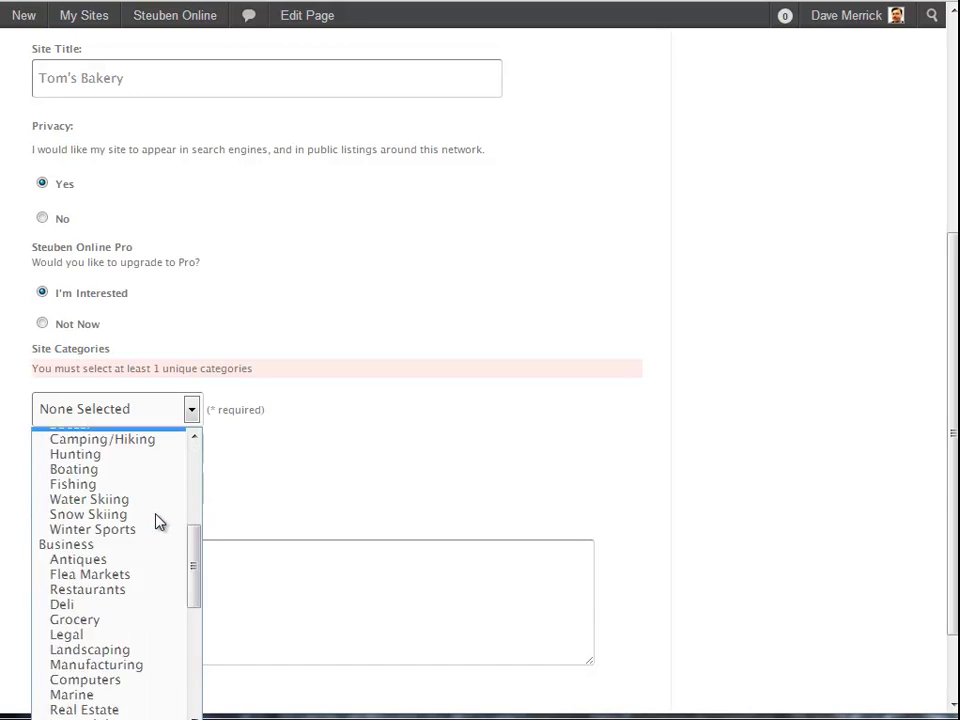
scroll(154, 540, up, 4)
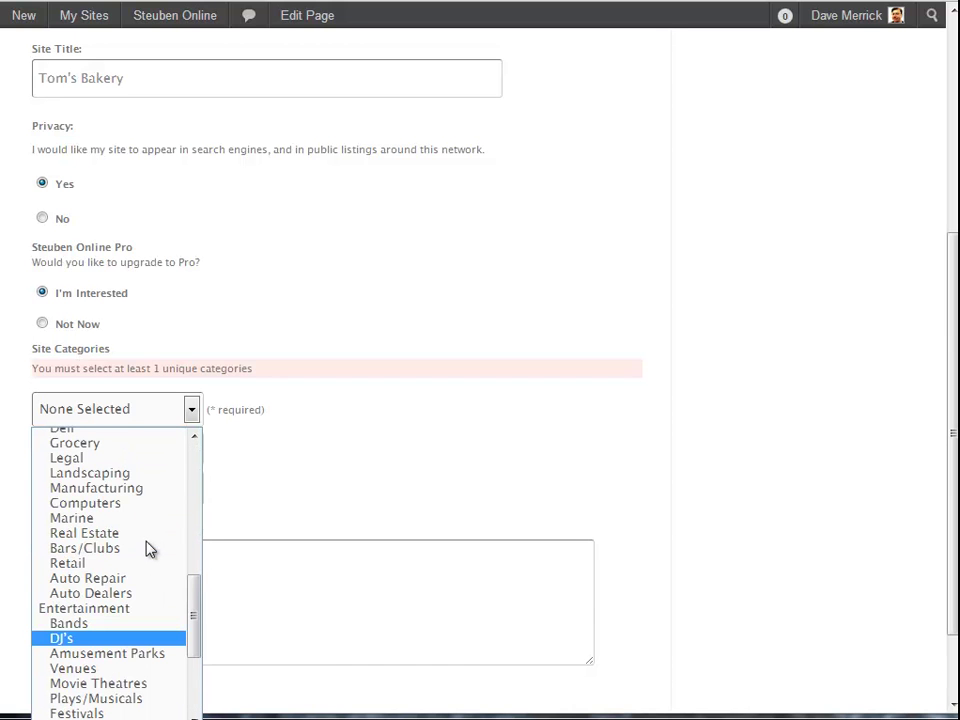
scroll(150, 549, up, 2)
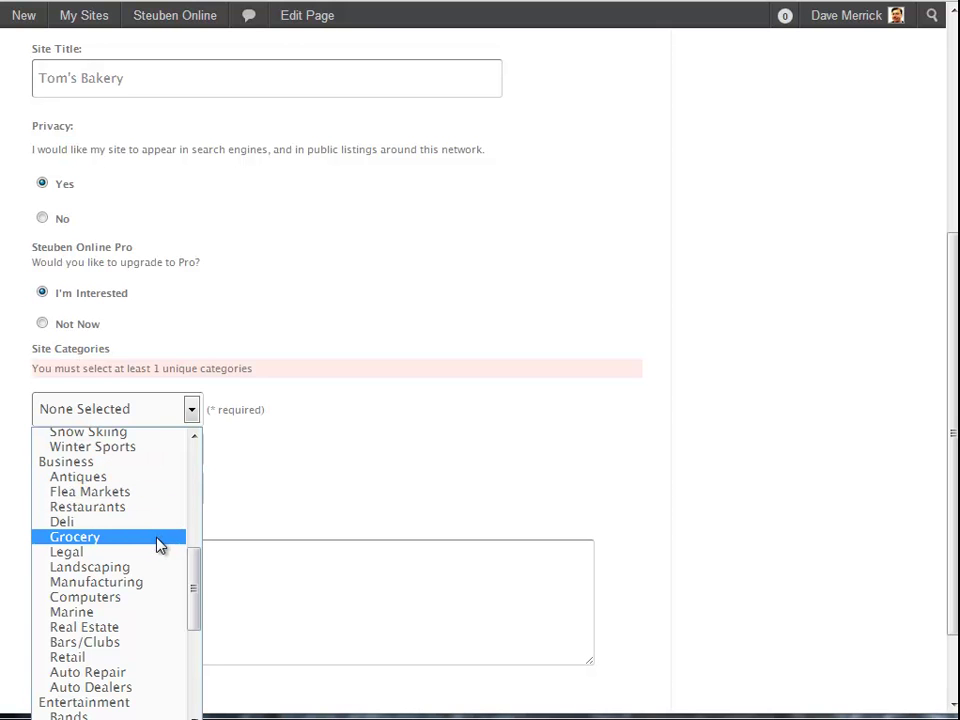
click(95, 463)
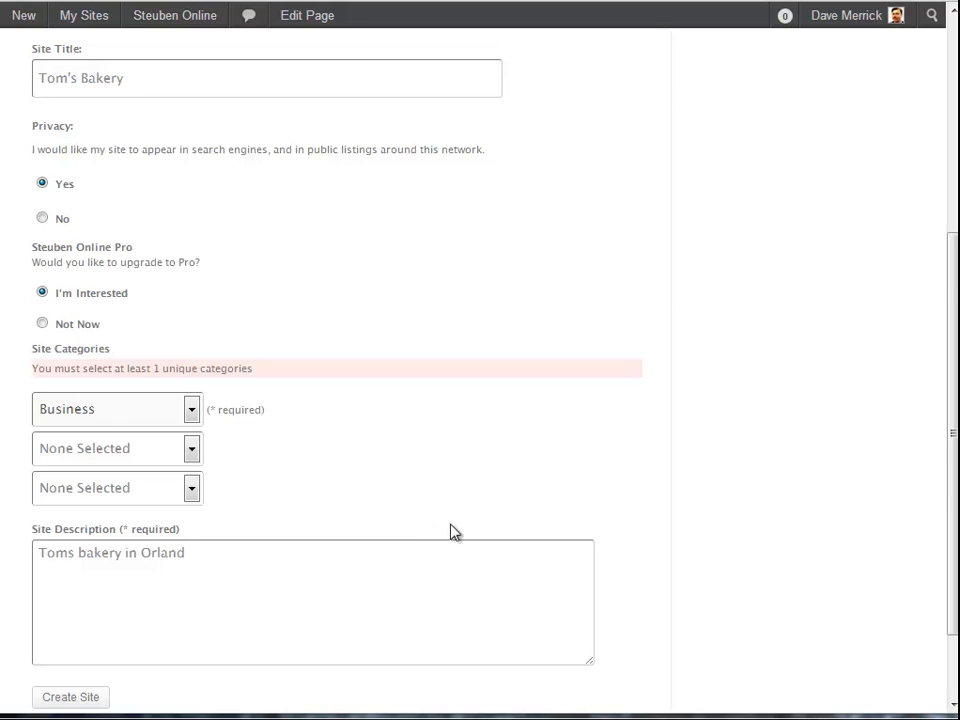
scroll(440, 530, down, 1)
Resubmit the form, then visit tomsbakery.steubenonline.com showing its 'Hello world!' post
click(78, 605)
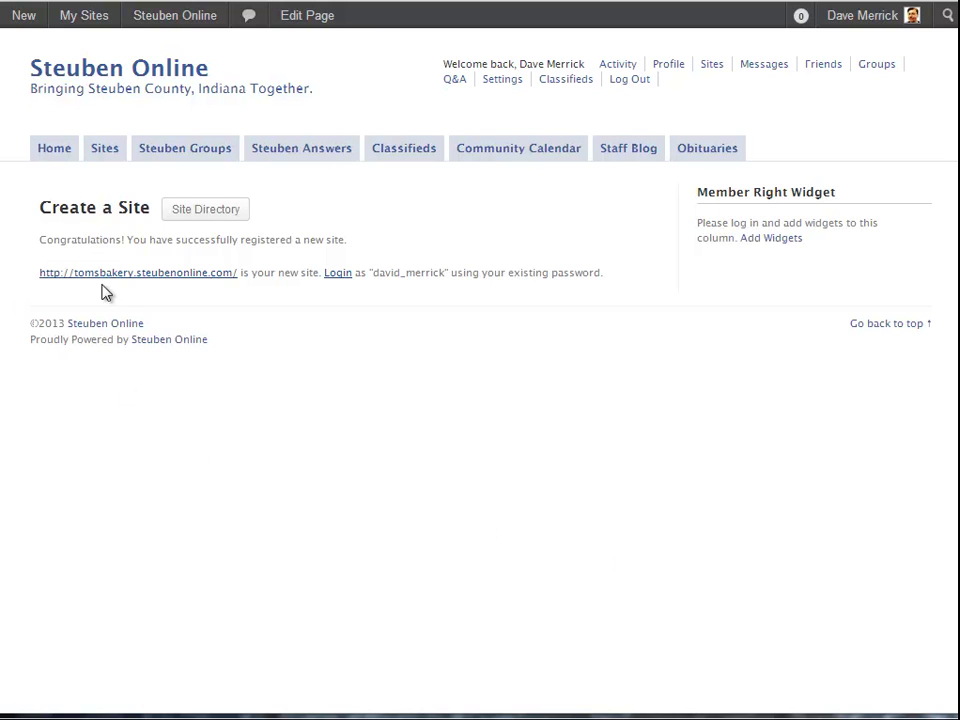
click(135, 280)
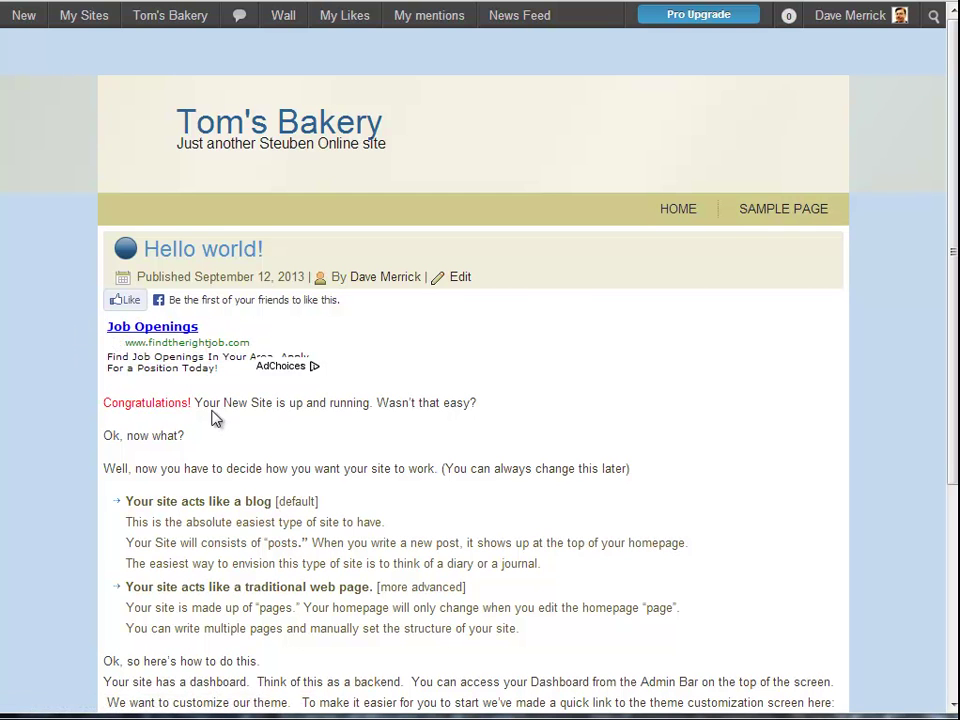
scroll(452, 420, down, 3)
scroll(240, 362, up, 3)
Open Tom's Bakery's Control Panel from My Sites and sign in with Facebook
mouse_move(84, 24)
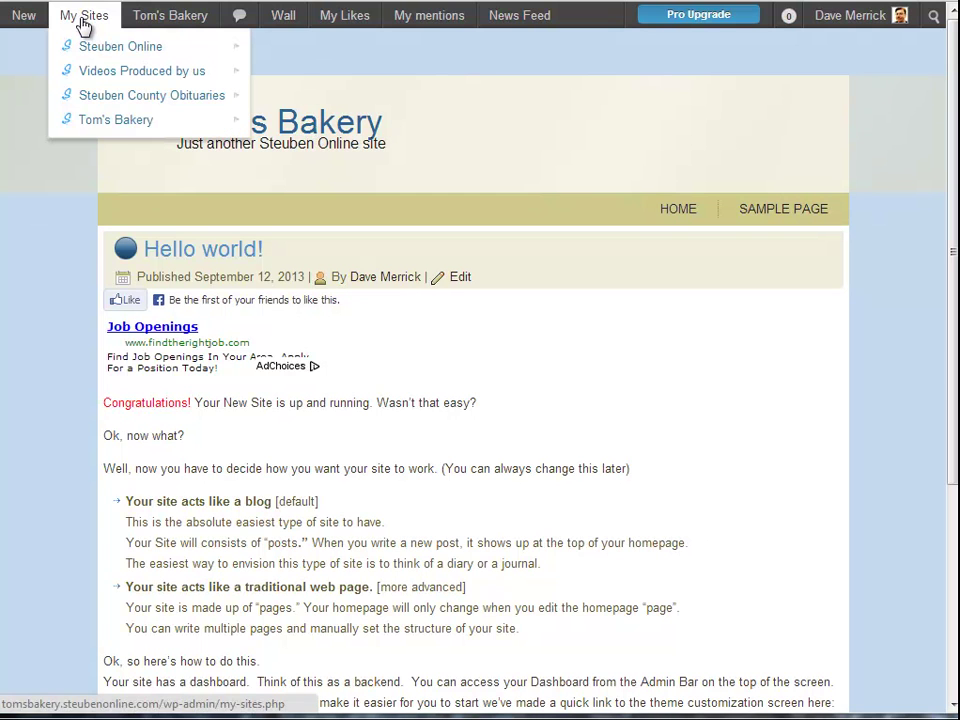
mouse_move(165, 124)
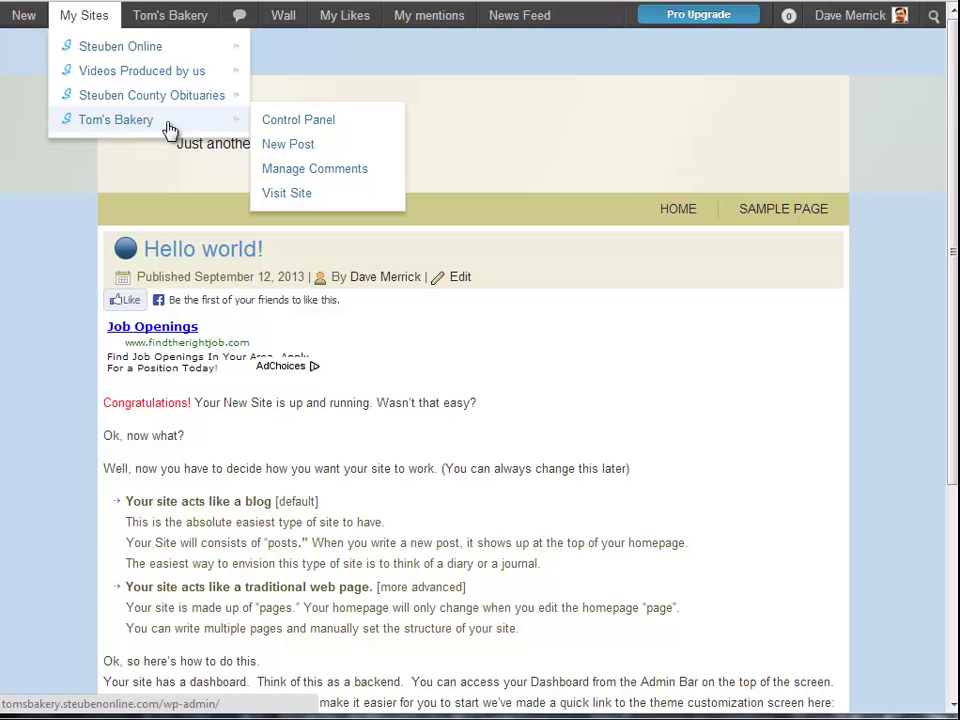
click(300, 122)
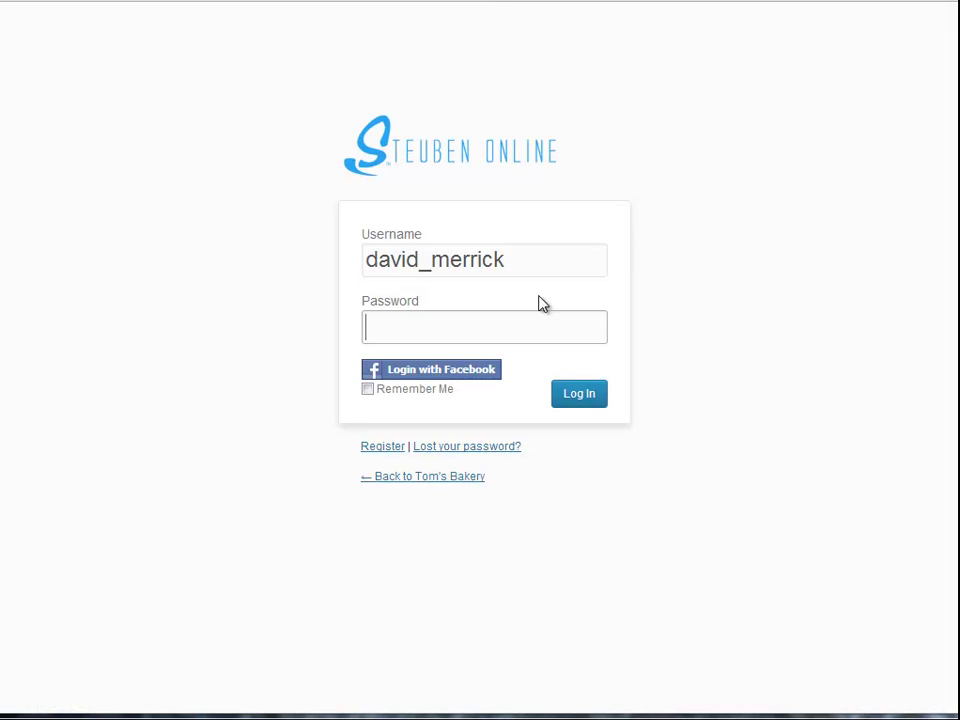
click(479, 377)
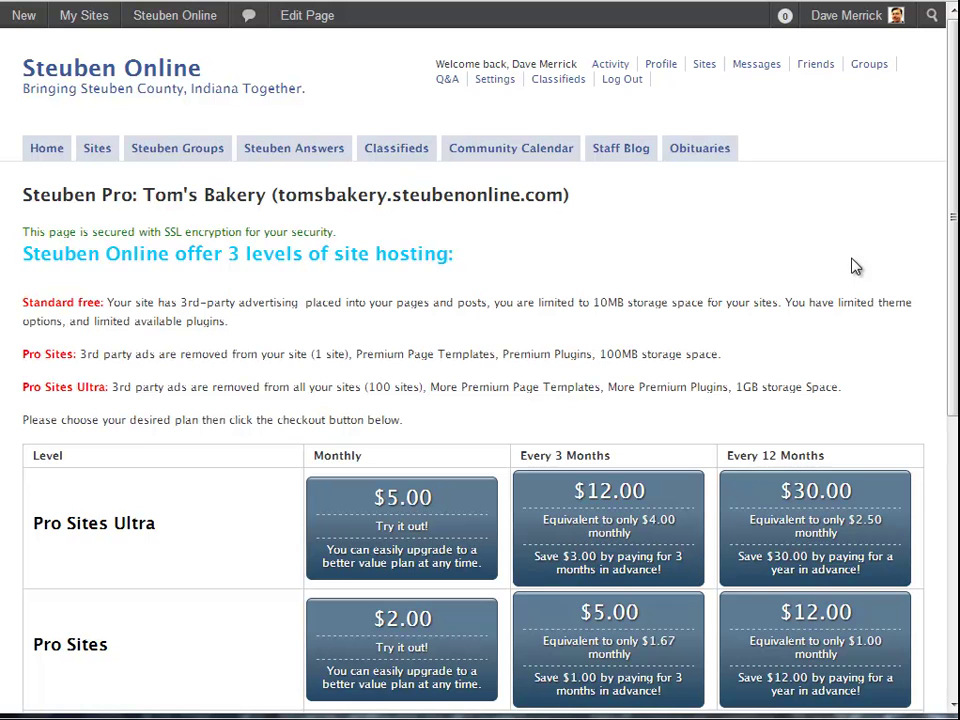
Decline the Pro Sites and Pro Sites Ultra plans and continue with a free basic site
scroll(272, 314, down, 1)
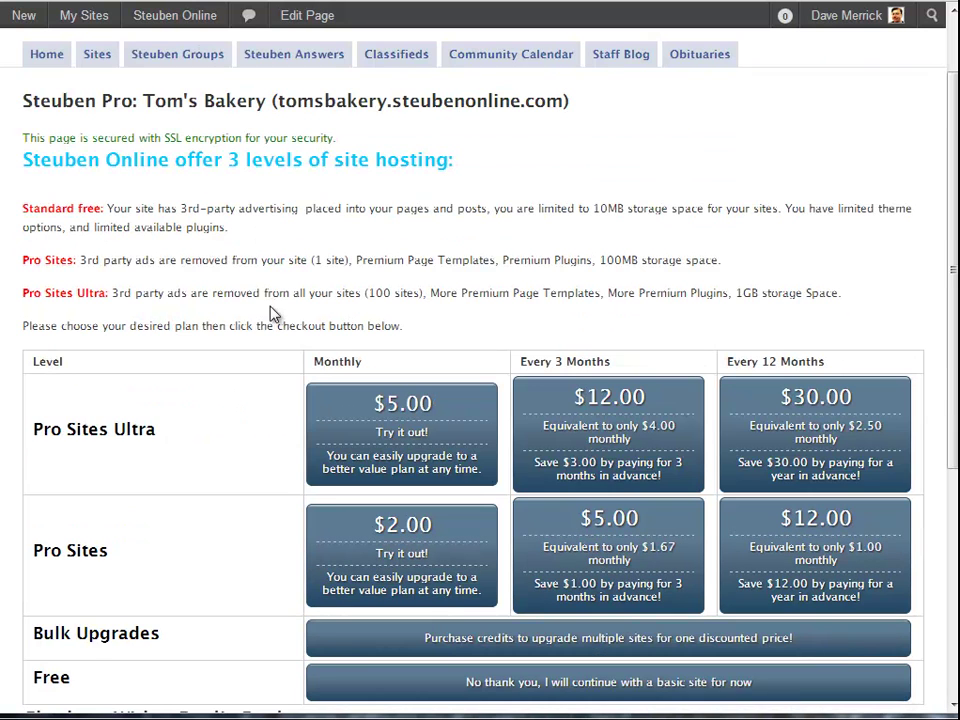
scroll(270, 314, down, 3)
scroll(272, 314, up, 1)
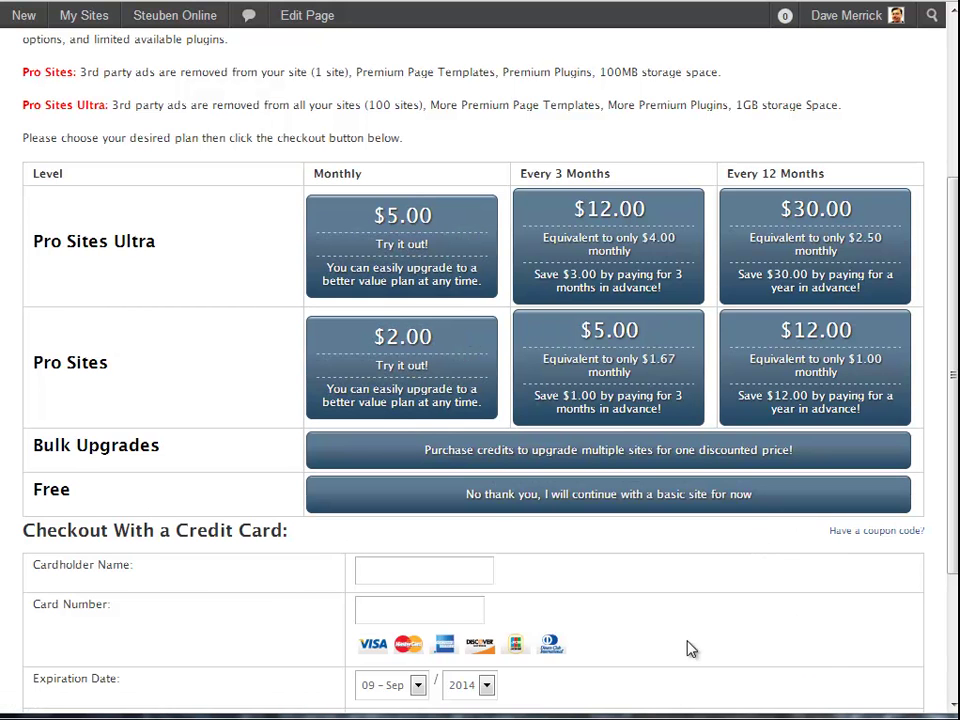
click(505, 510)
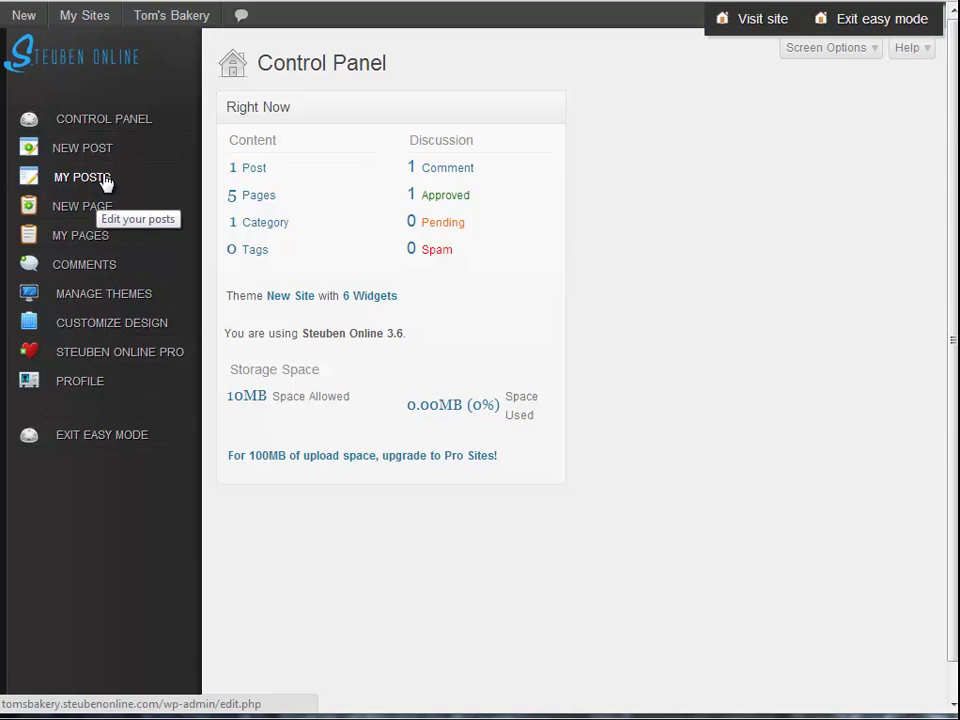
Exit easy mode so the Control Panel shows all admin sections
click(105, 184)
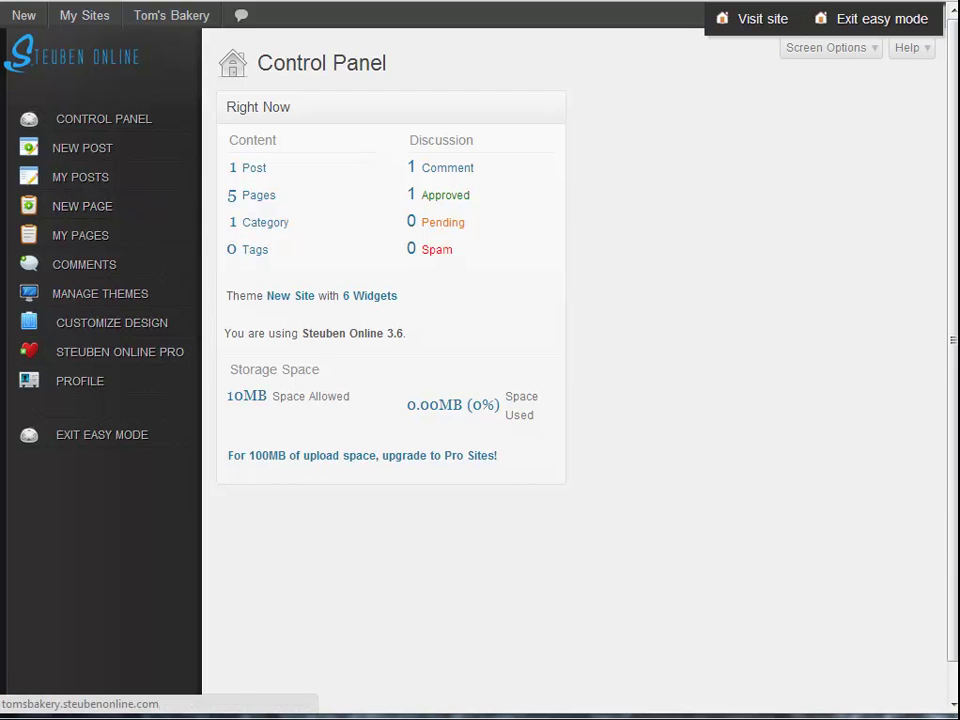
click(842, 30)
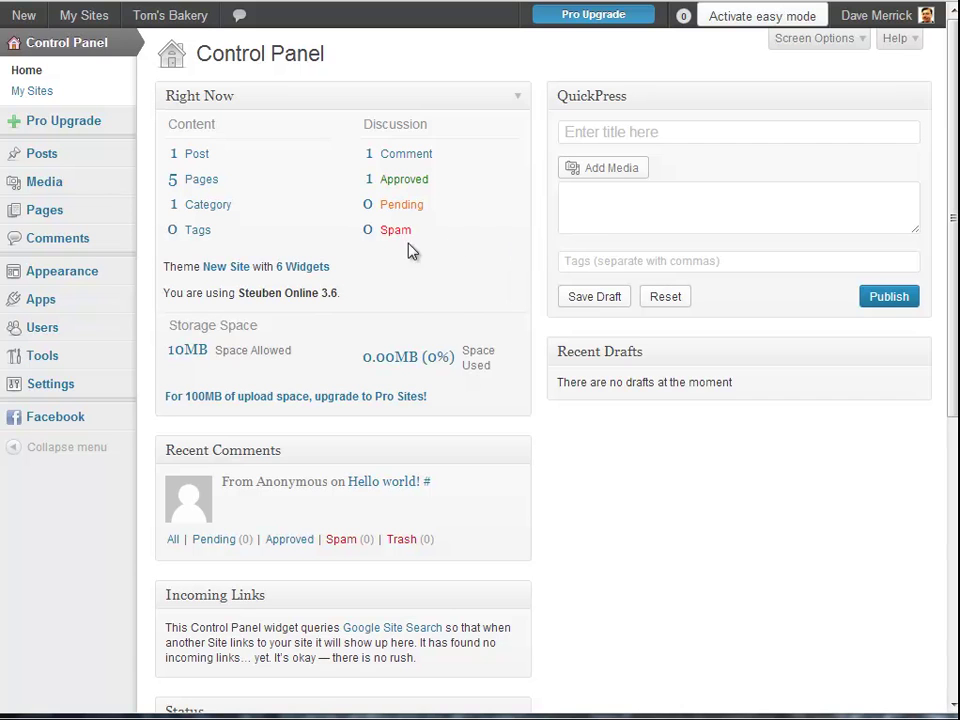
Go to Appearance > Themes and customize the current New Site theme
mouse_move(78, 281)
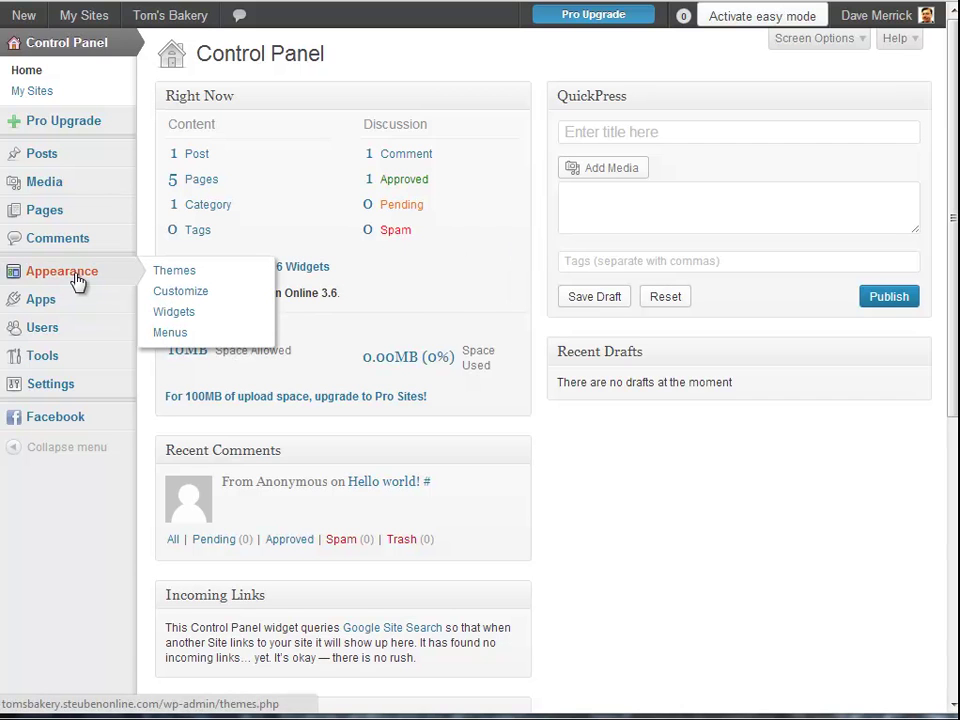
click(184, 272)
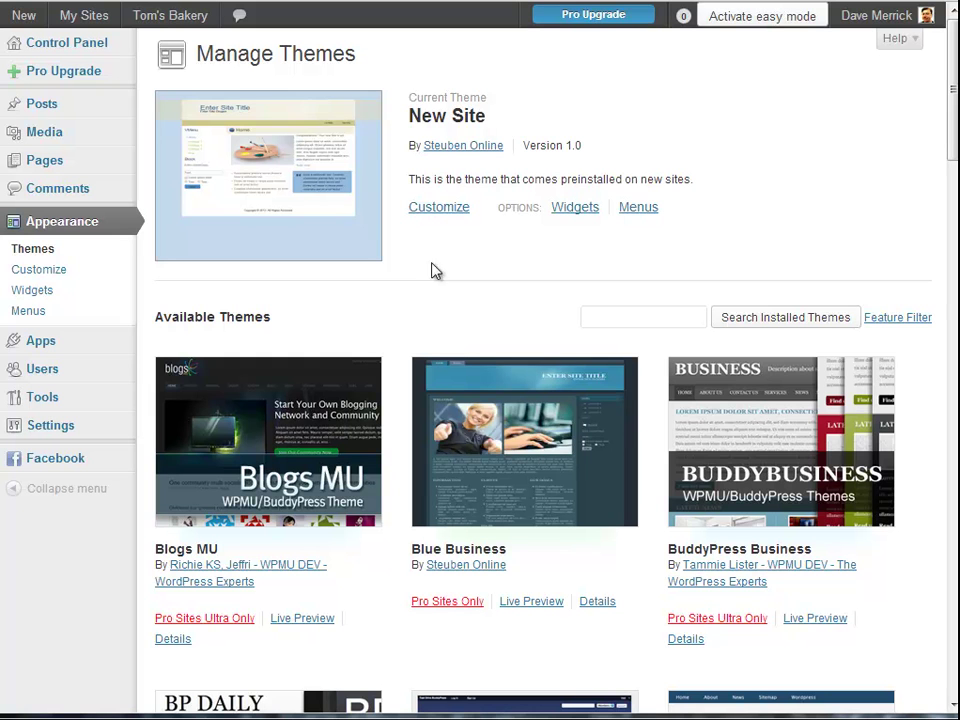
click(430, 211)
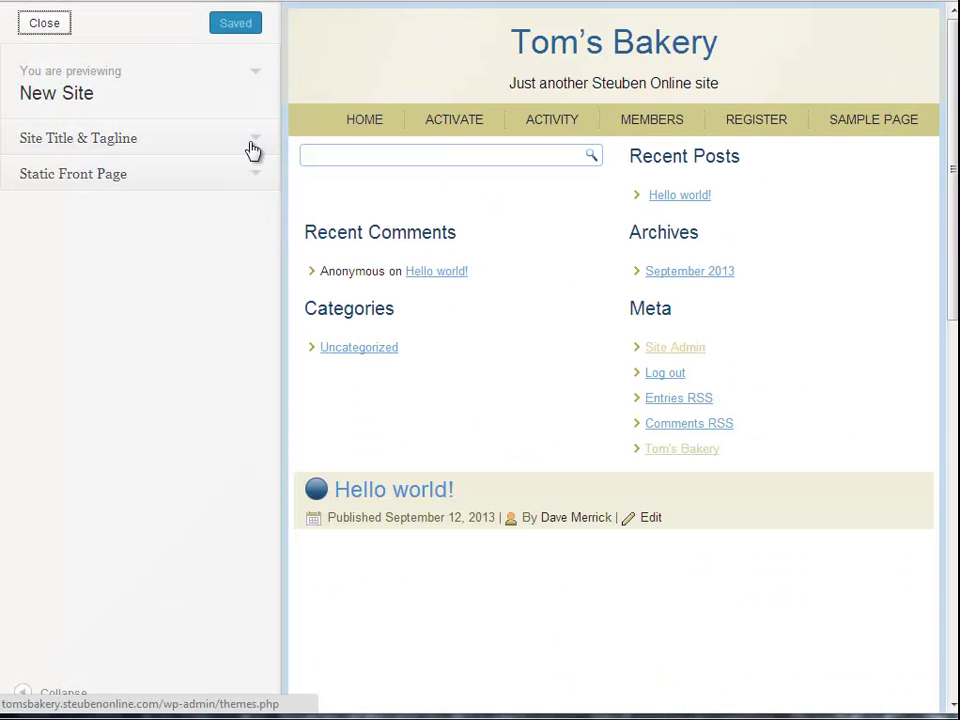
Replace the Site Title & Tagline tagline with 'The best bakery for you day'
click(254, 142)
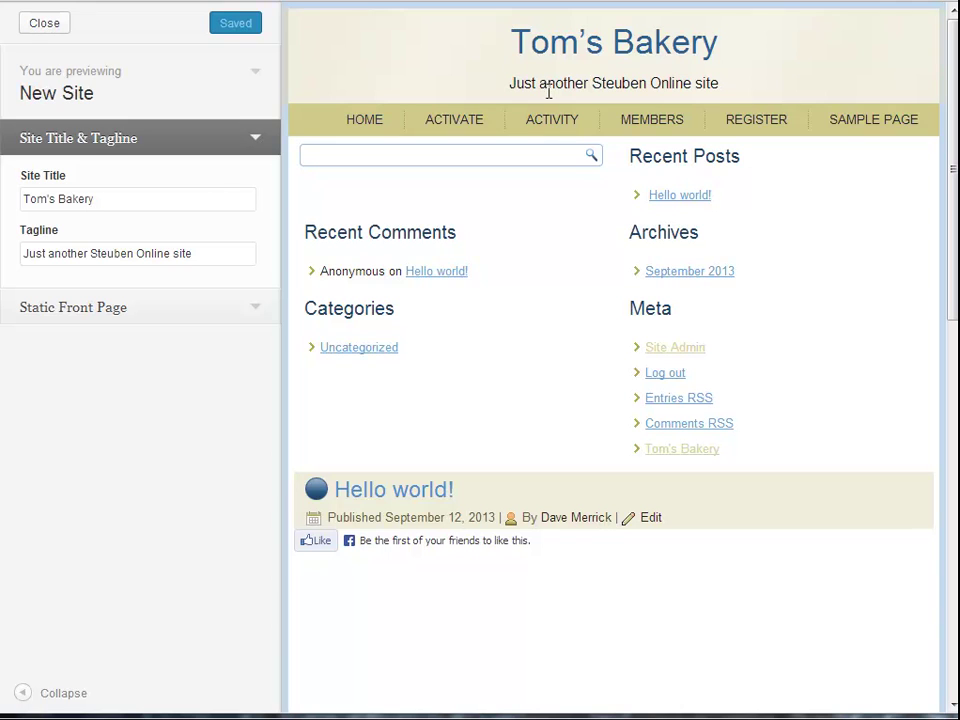
drag(210, 253, 5, 236)
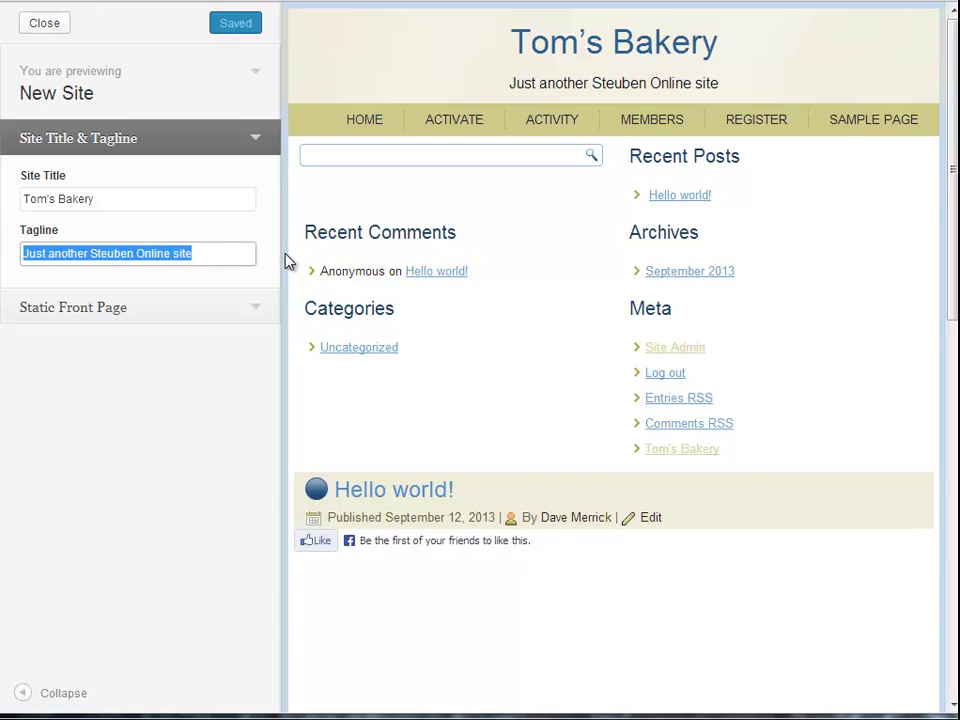
text(The bes)
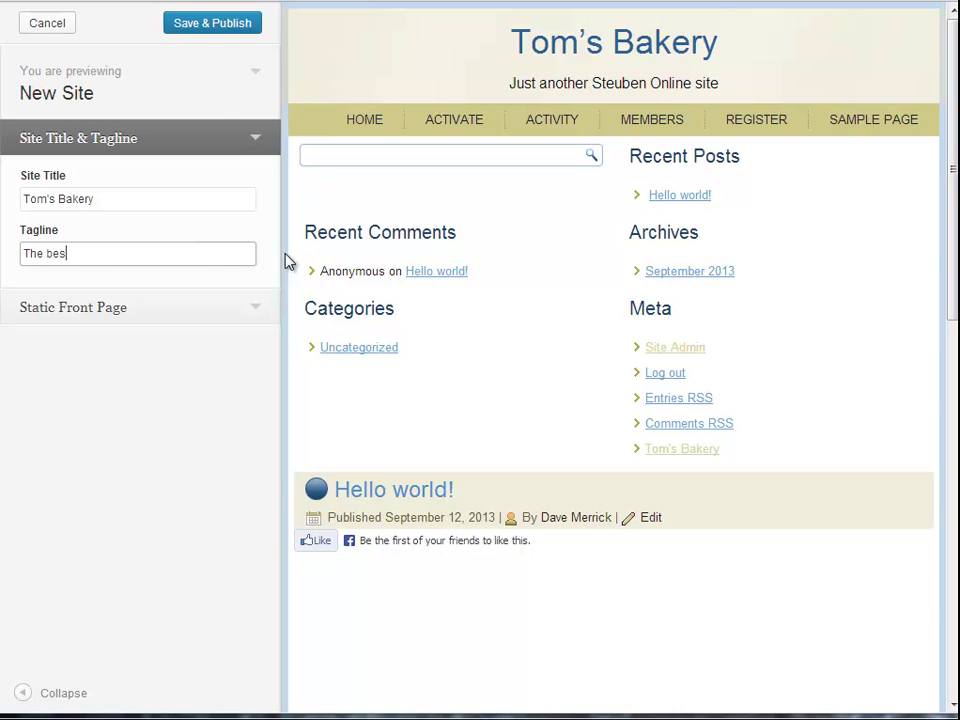
text(t bakery for you day)
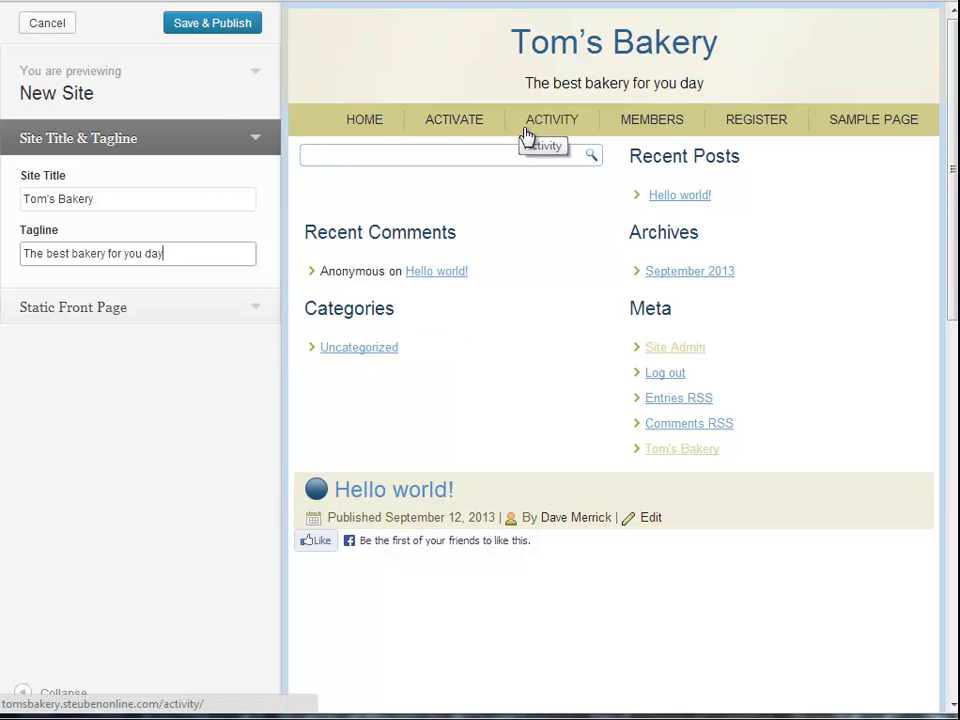
click(256, 312)
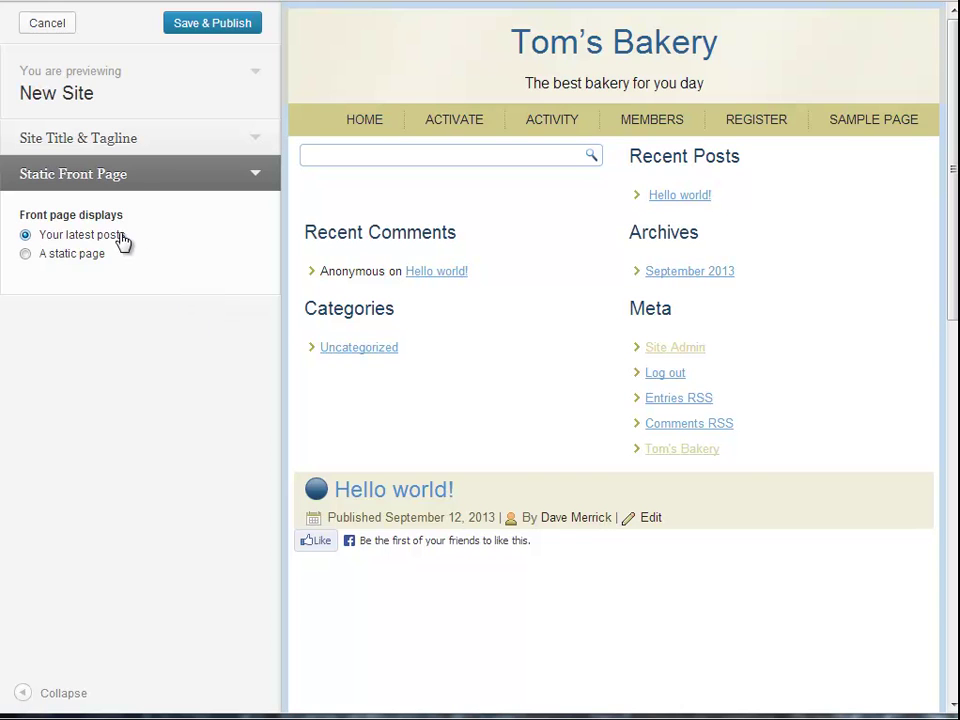
Set 'A static page' with Sample Page as the front page, then Save & Publish
click(25, 255)
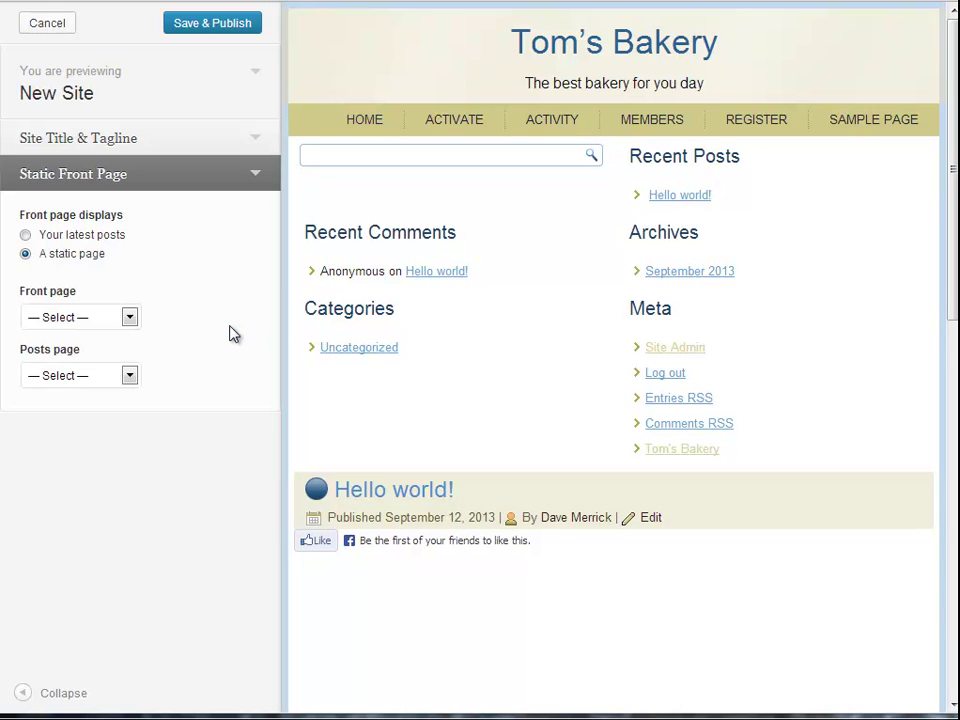
click(129, 319)
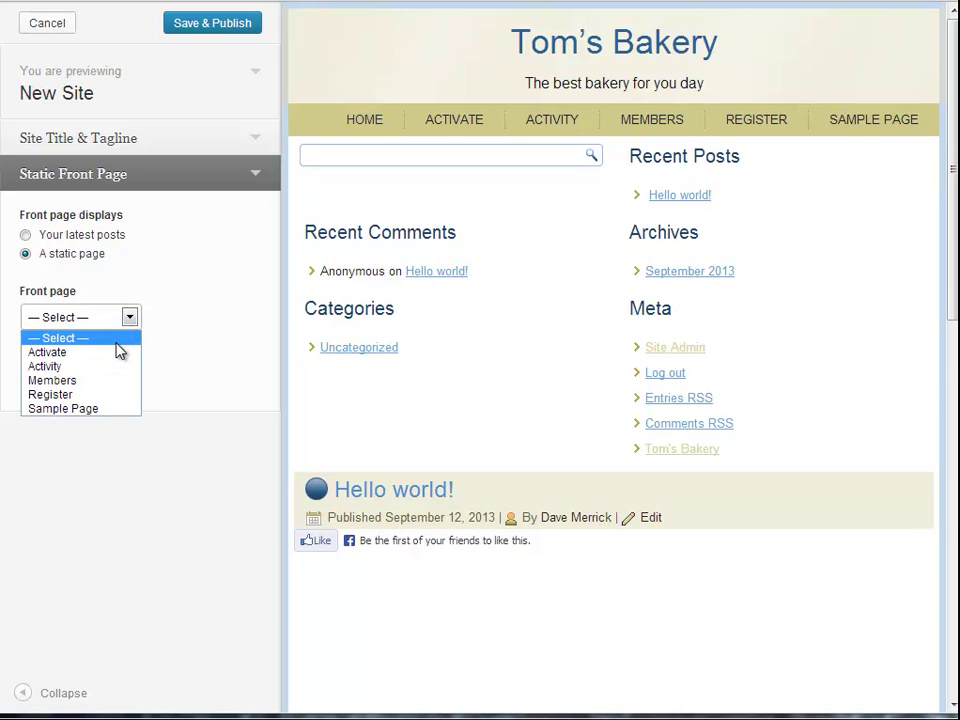
click(105, 409)
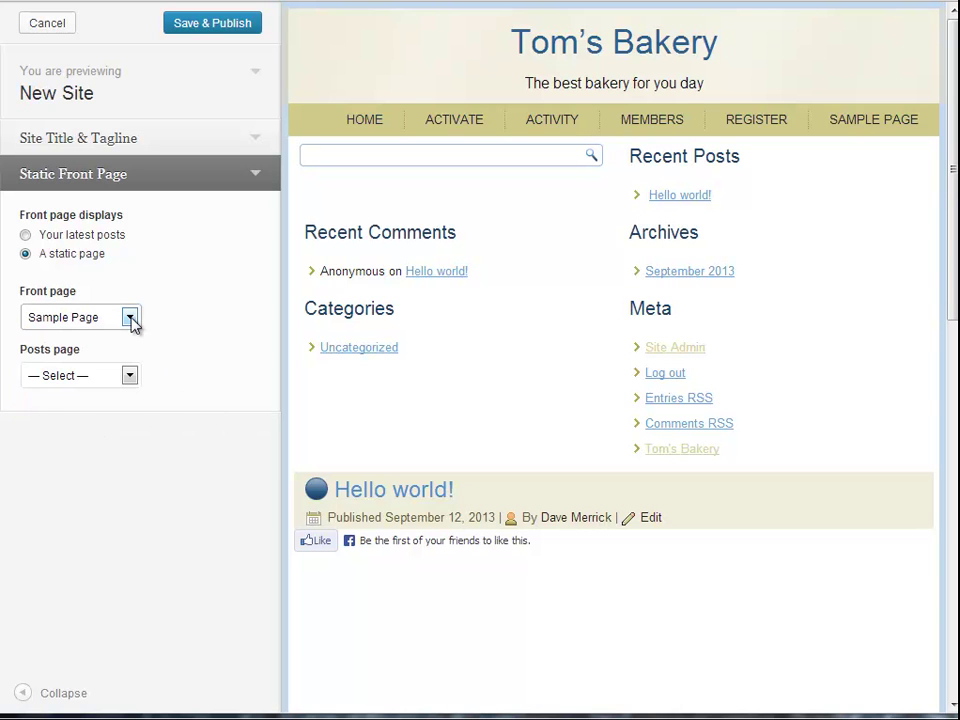
click(130, 318)
click(100, 409)
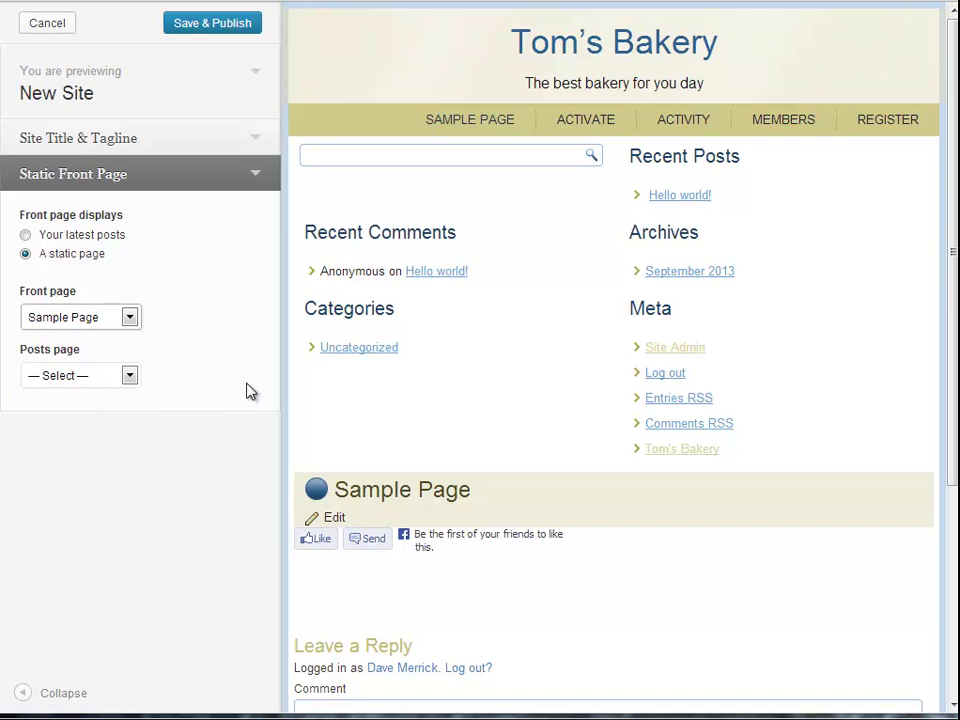
click(176, 26)
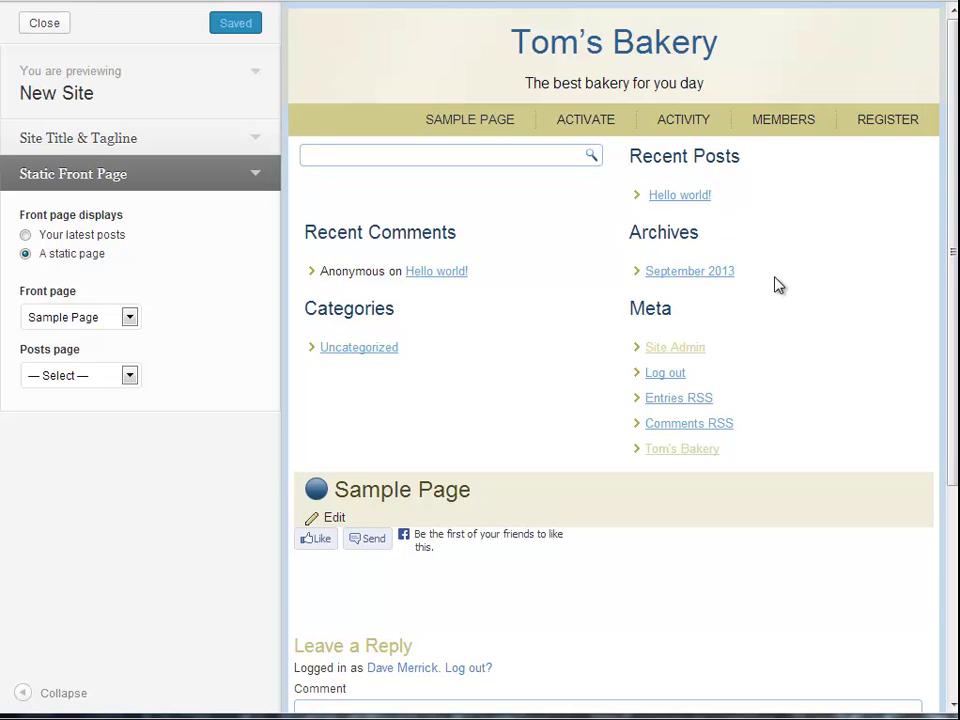
scroll(395, 472, down, 3)
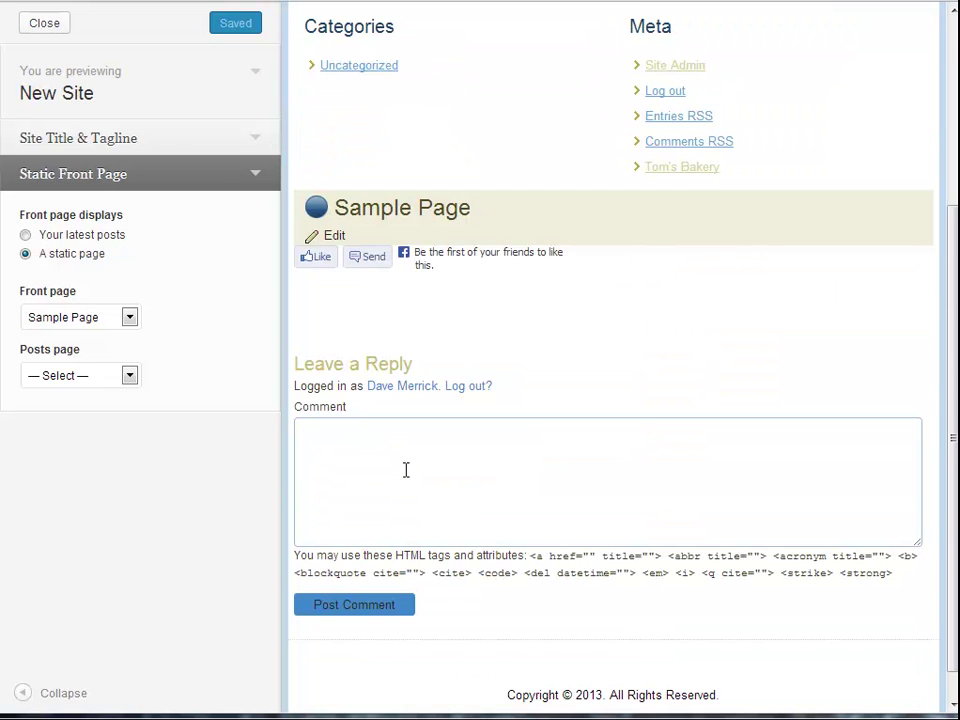
scroll(467, 477, up, 3)
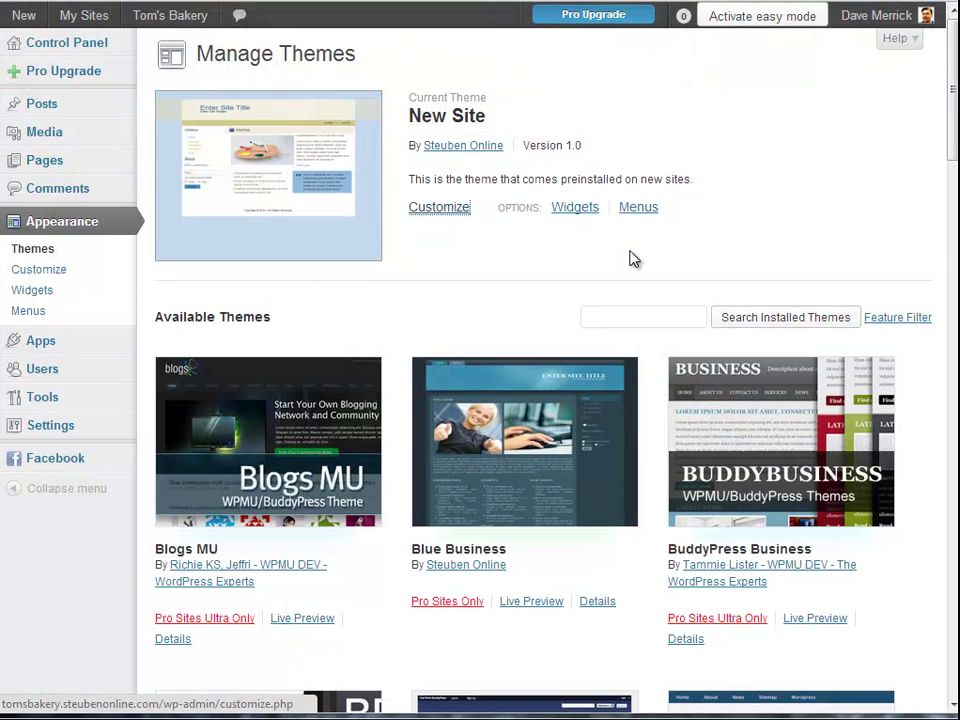
Visit the live Tom's Bakery site and open its Sample Page front page for editing
mouse_move(88, 20)
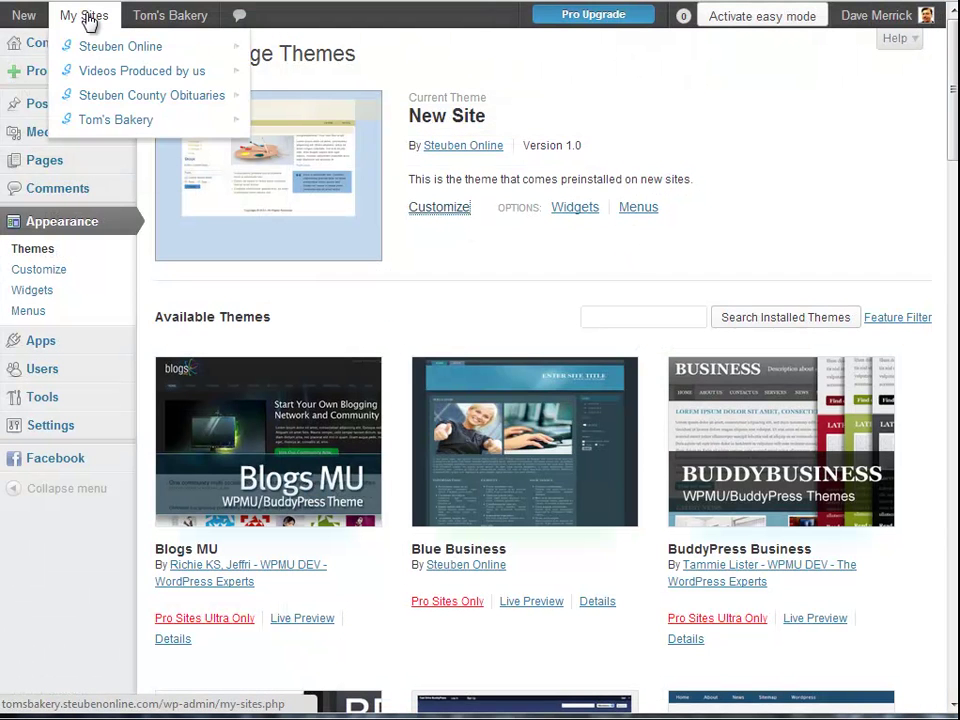
mouse_move(171, 17)
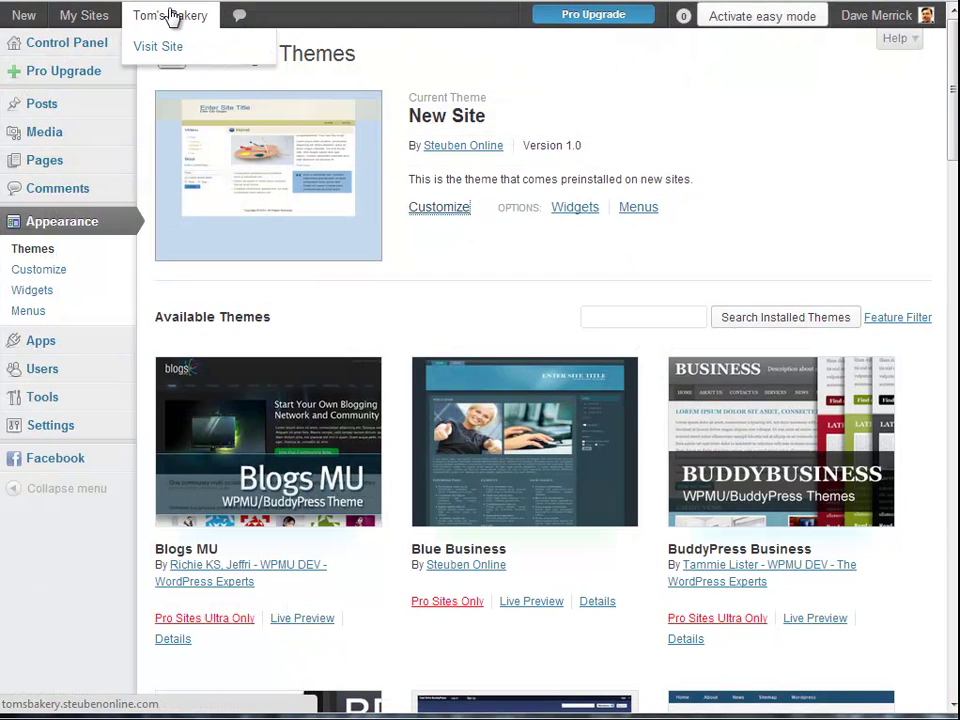
click(167, 47)
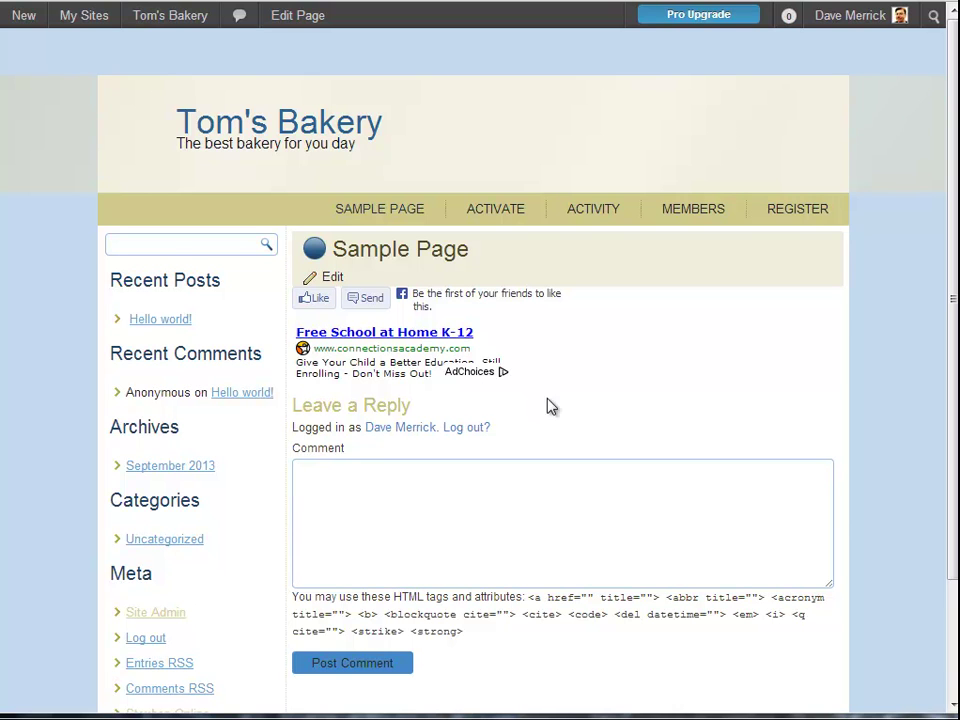
click(330, 277)
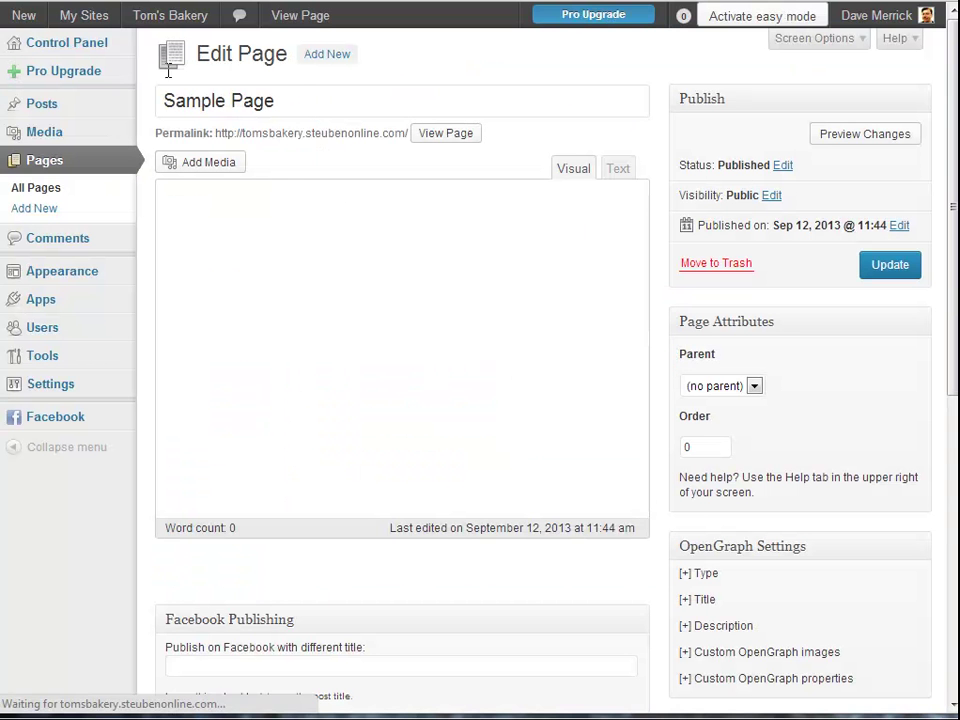
Replace the Sample Page title with 'Welcome to Tom's Bakery' and add body text 'Hope you enjoy the site.'
drag(286, 100, 163, 71)
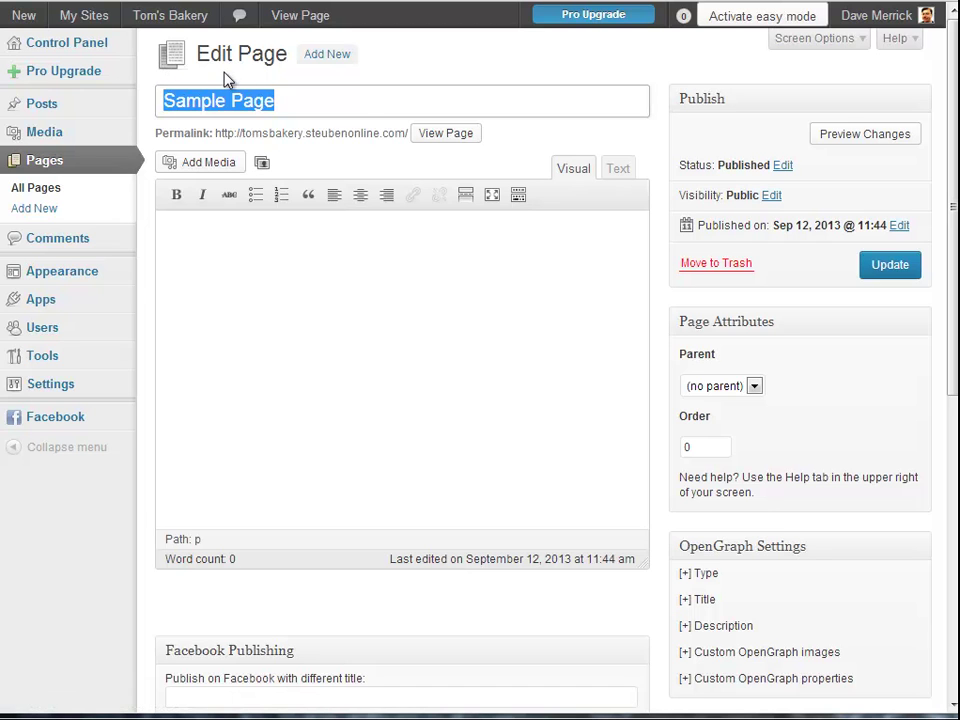
text(Welcome)
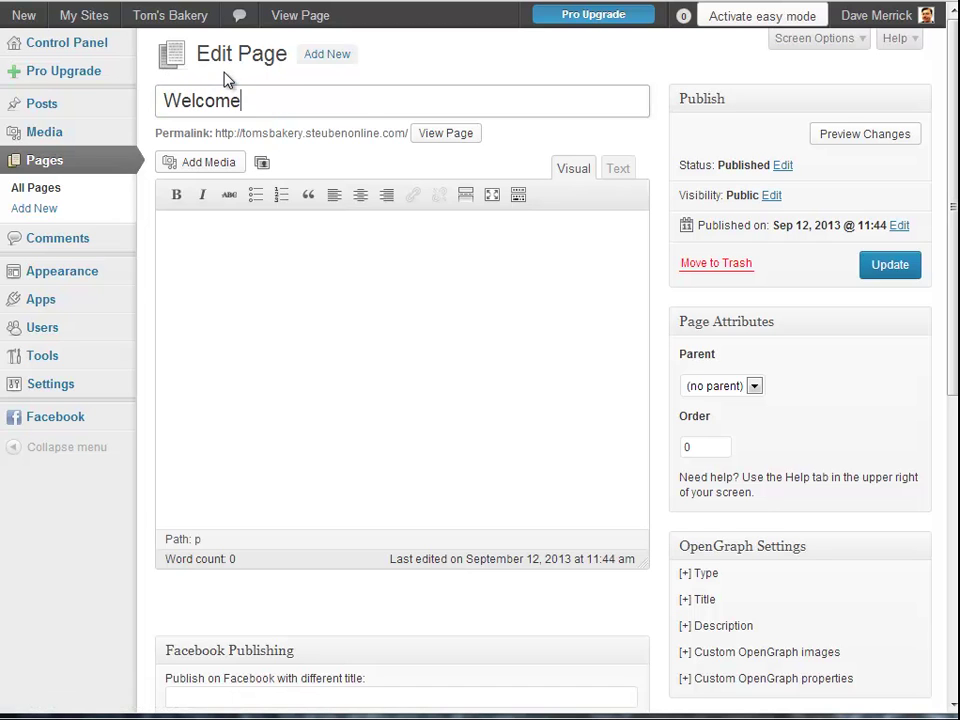
text( to Tom's Bakery)
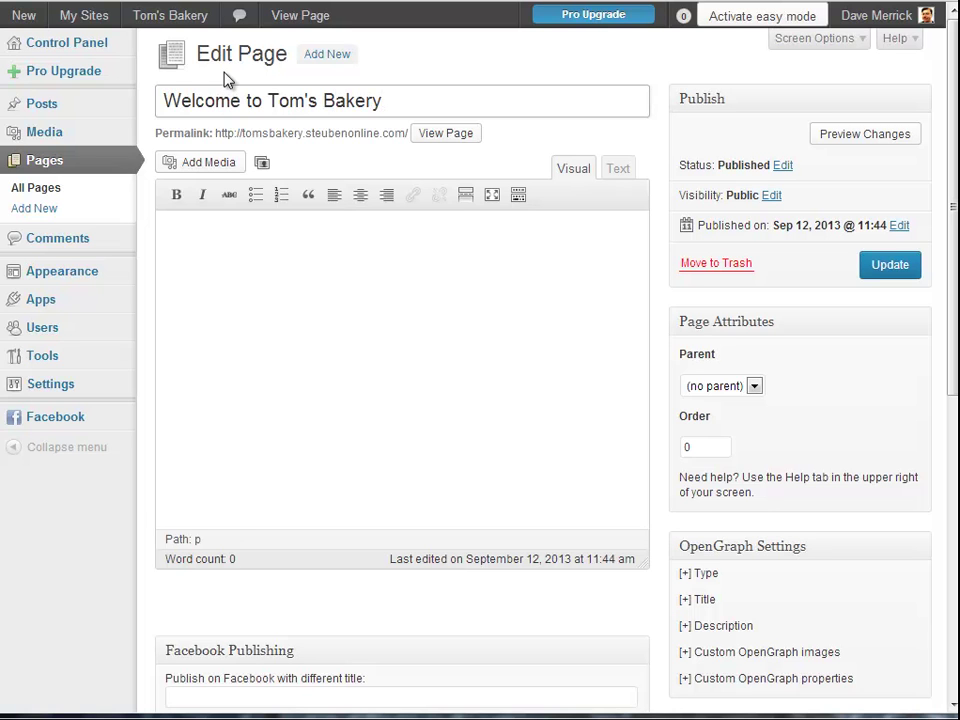
click(219, 249)
text(Hope you e)
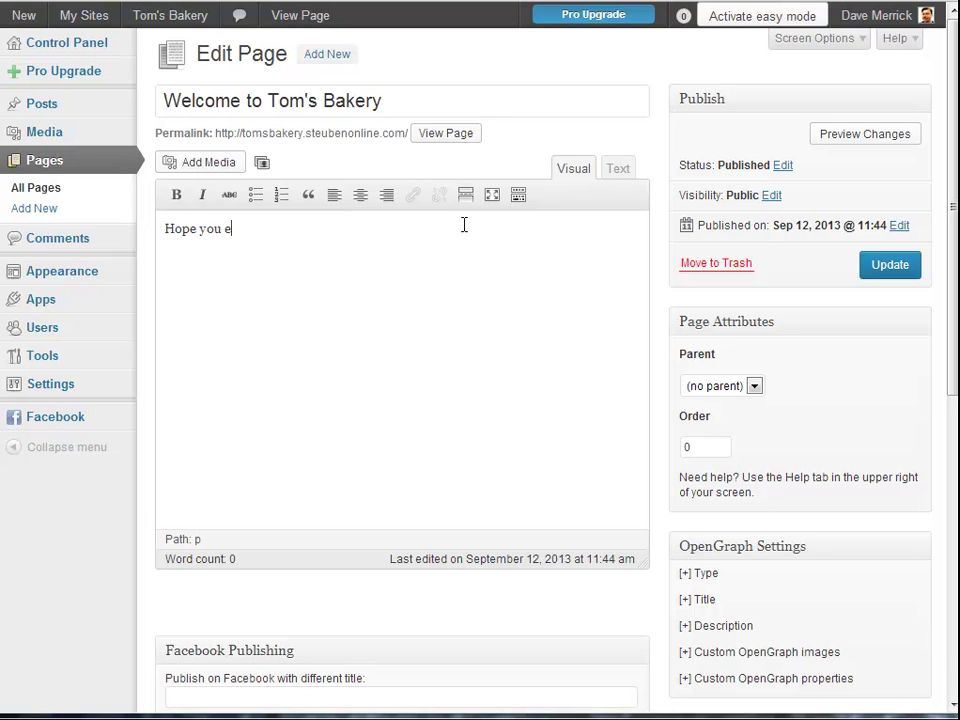
text(njoy the site.)
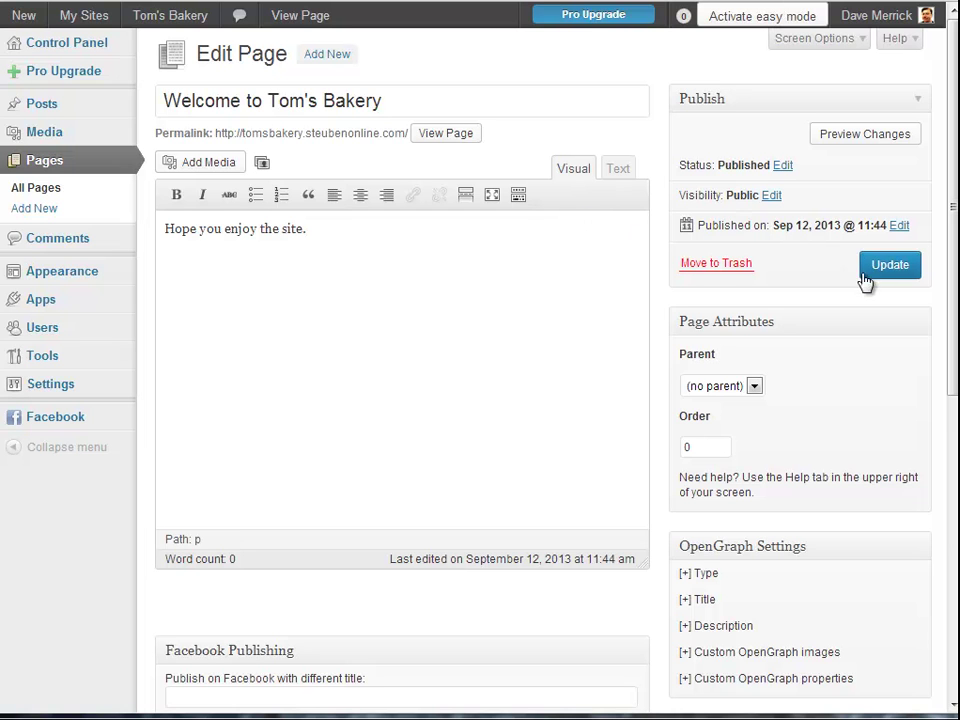
Enable publishing this page to Facebook, keeping 'Me' as the wall to post to
scroll(351, 420, down, 3)
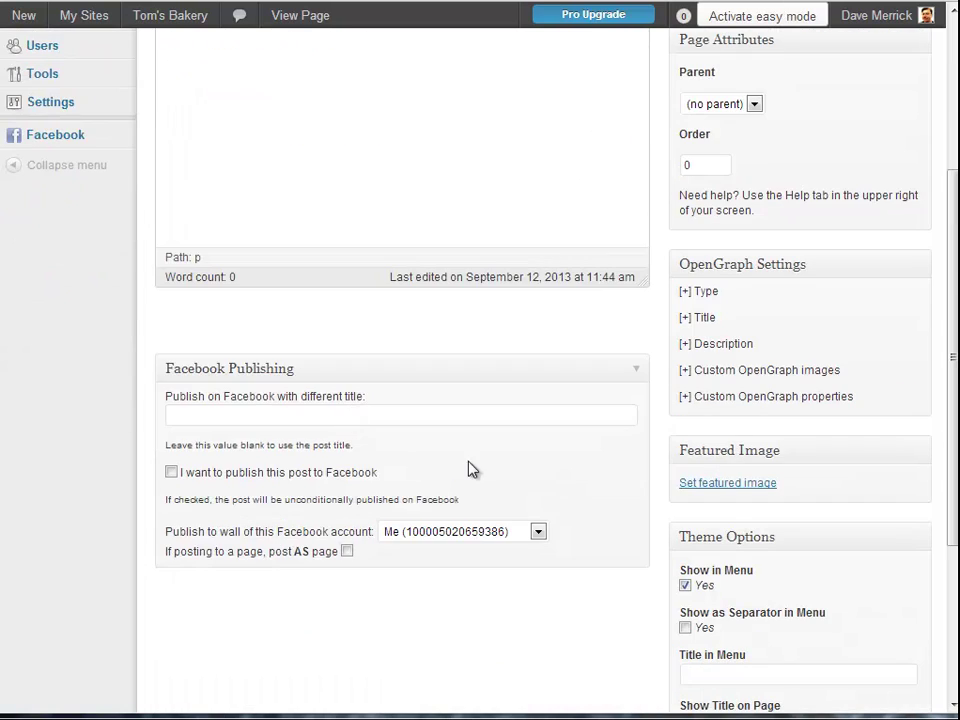
scroll(409, 404, up, 3)
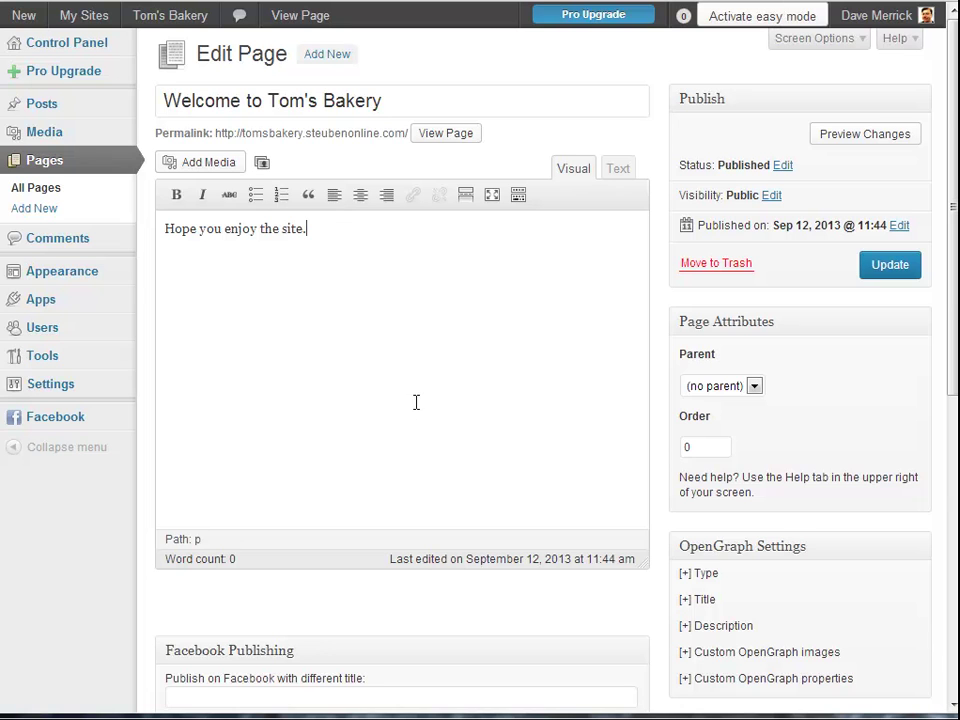
scroll(416, 402, down, 2)
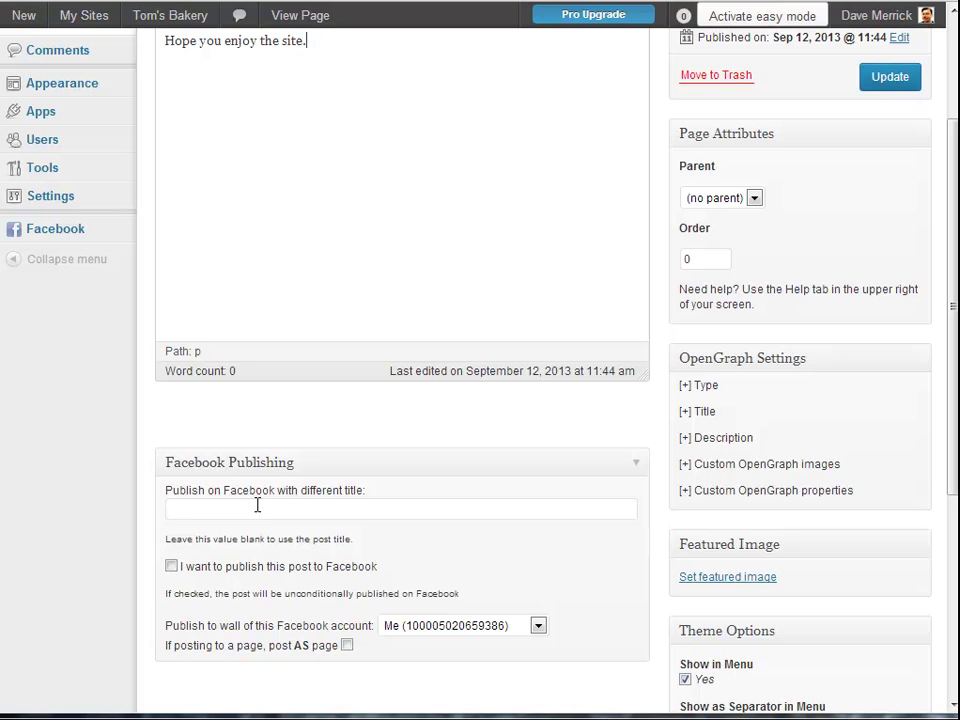
scroll(259, 506, up, 2)
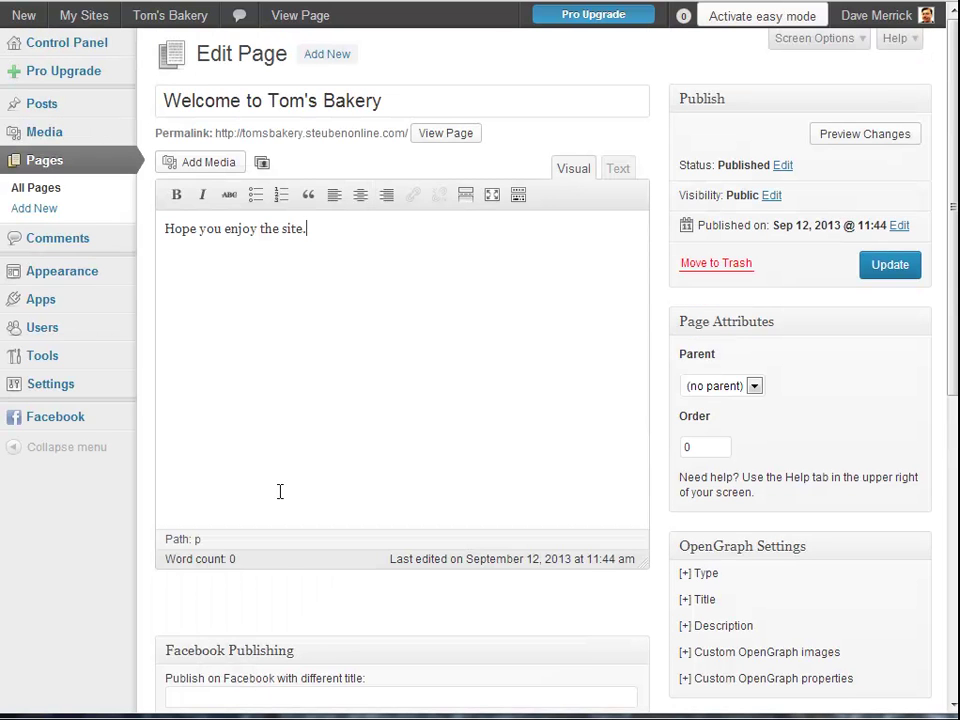
scroll(280, 491, down, 4)
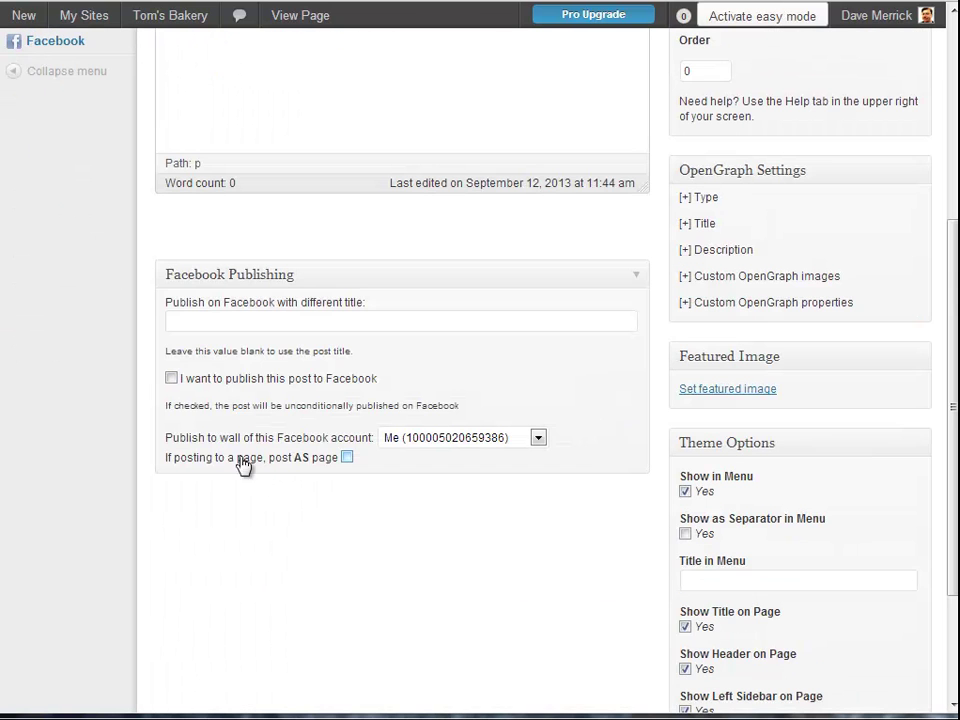
click(171, 379)
click(545, 441)
click(460, 452)
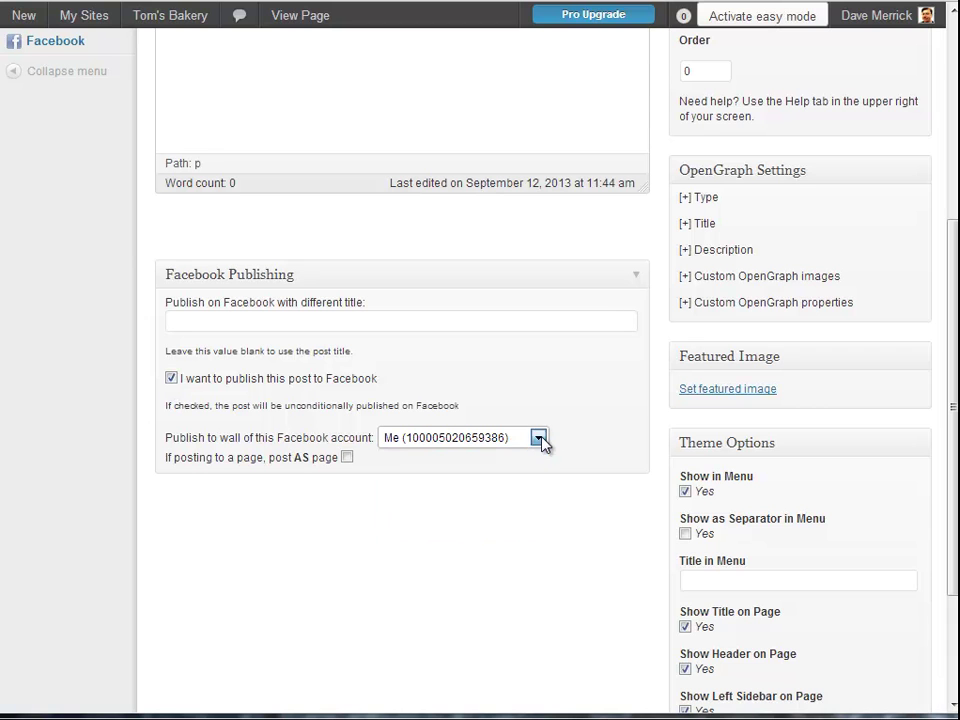
click(540, 439)
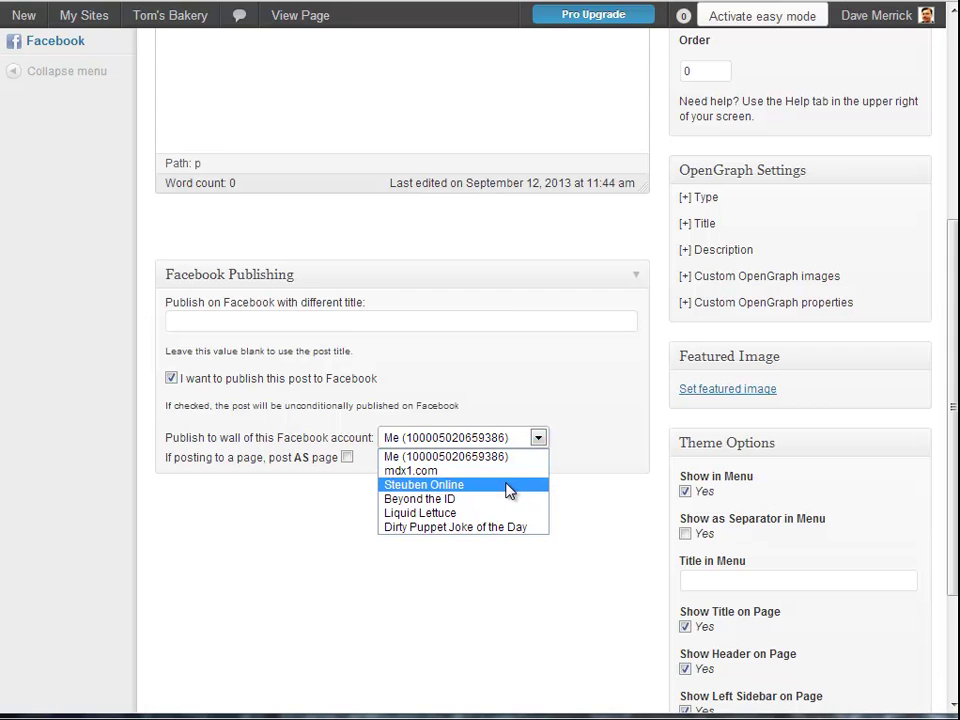
click(602, 374)
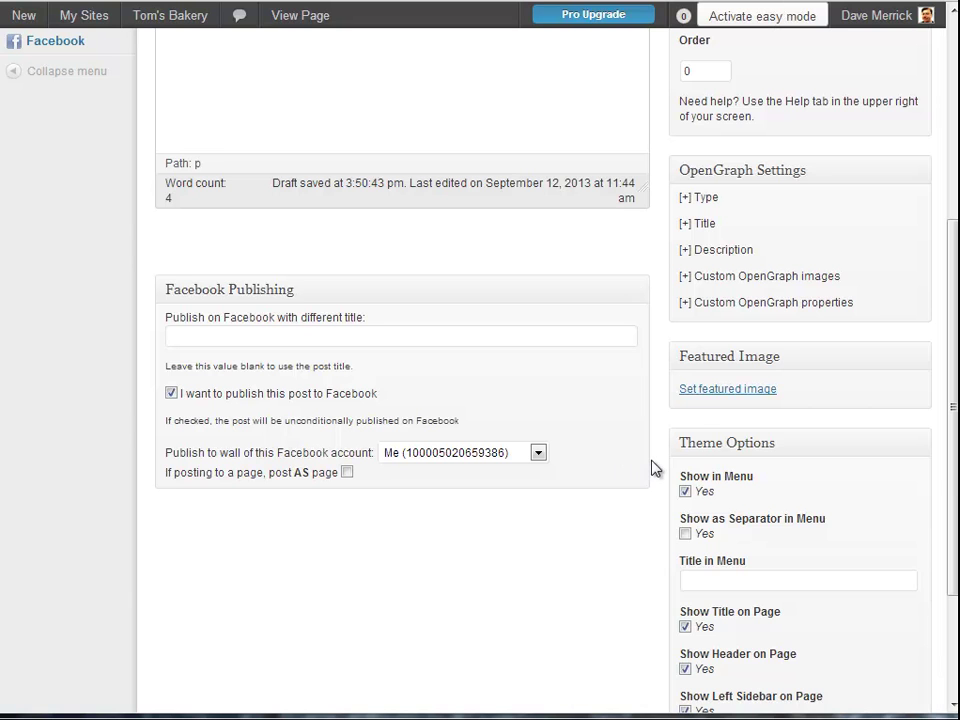
scroll(658, 470, up, 4)
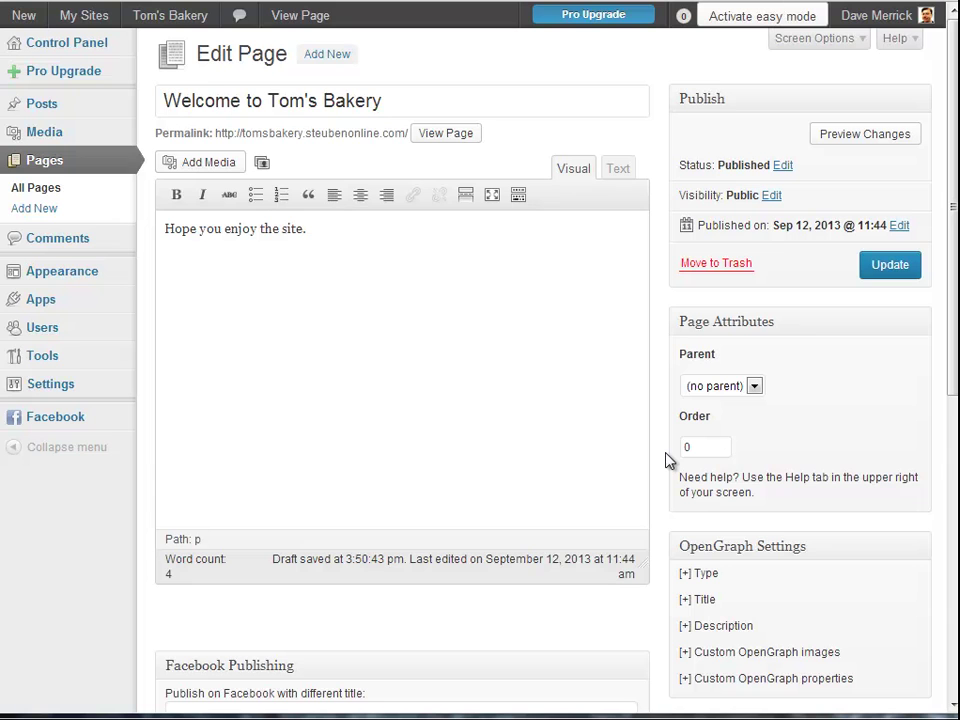
Review the page options and Update the Welcome to Tom's Bakery page
scroll(783, 466, down, 3)
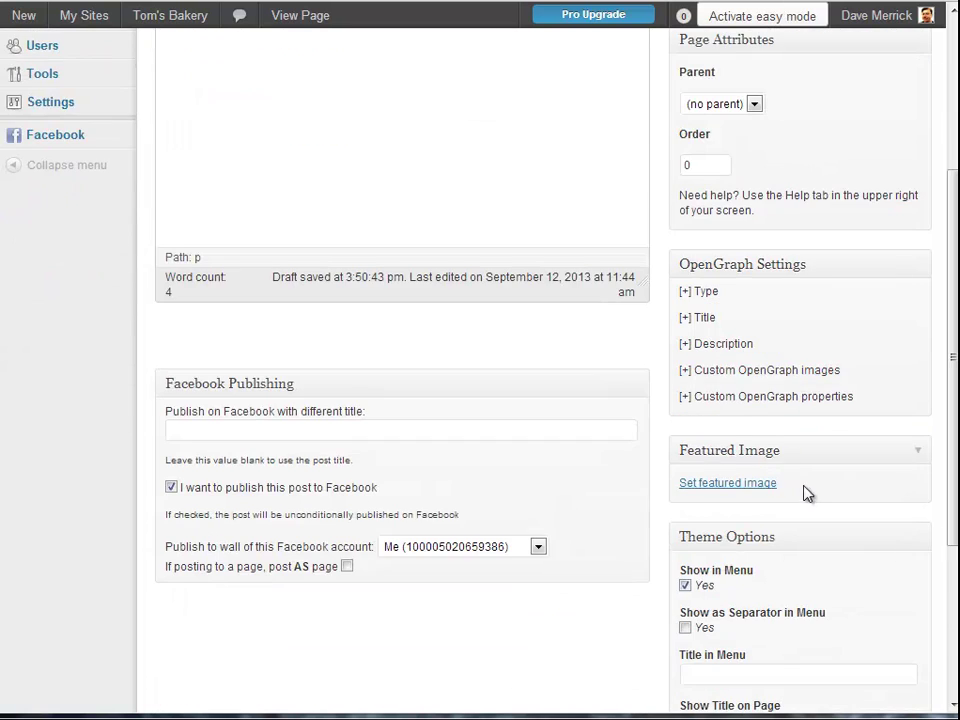
scroll(808, 486, down, 2)
scroll(824, 498, down, 2)
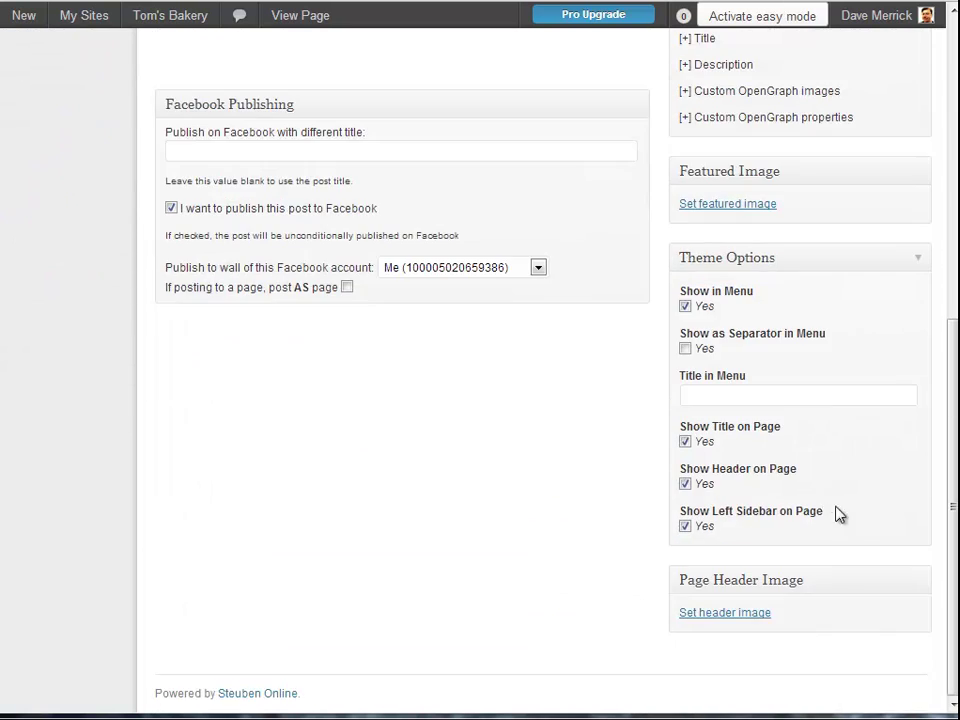
scroll(836, 514, up, 6)
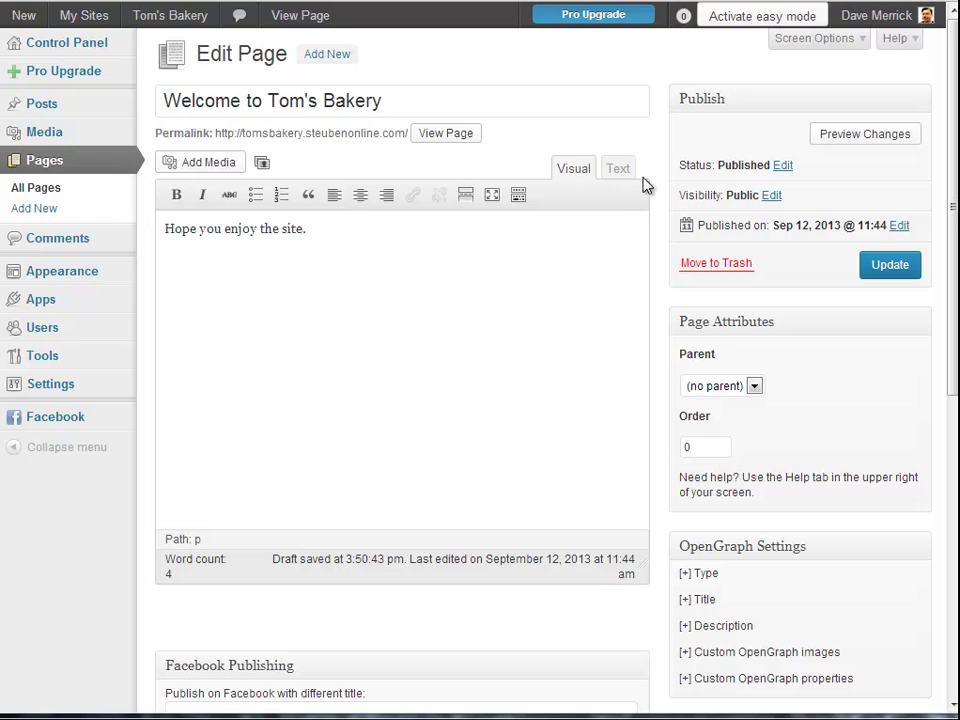
scroll(745, 235, down, 5)
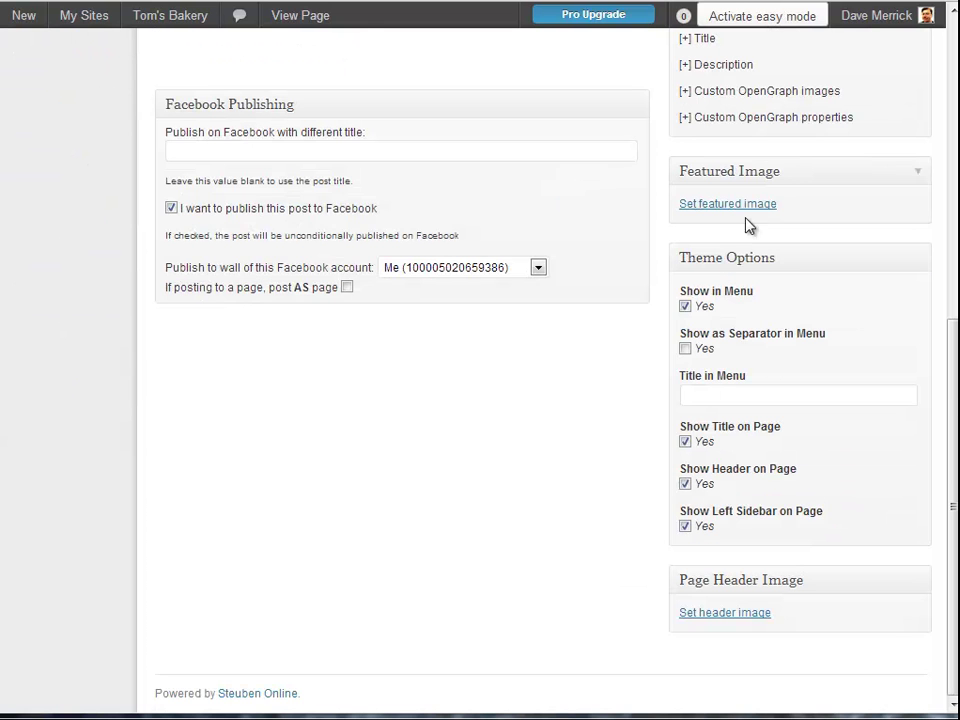
scroll(720, 222, up, 5)
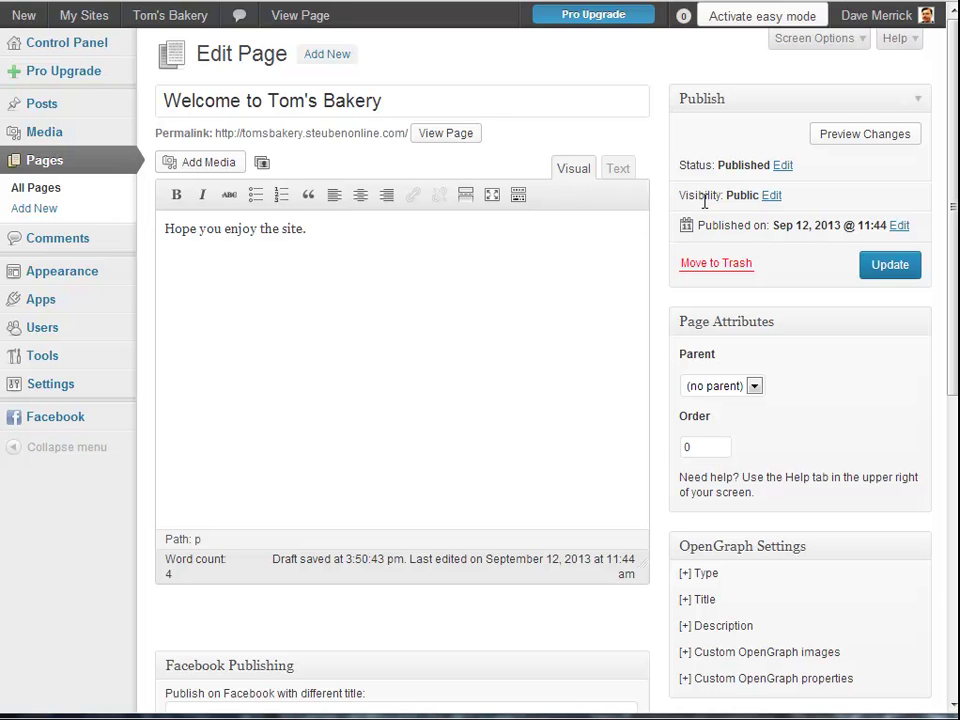
click(890, 265)
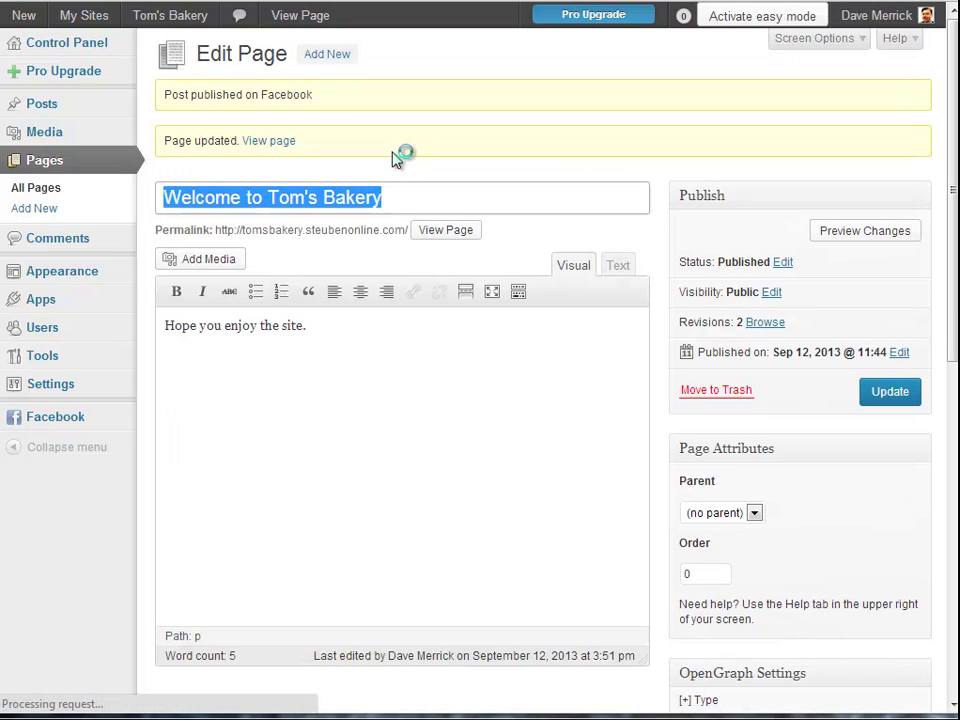
Visit the live Tom's Bakery site and review the 'Welcome to Tom's Bakery' page
mouse_move(141, 19)
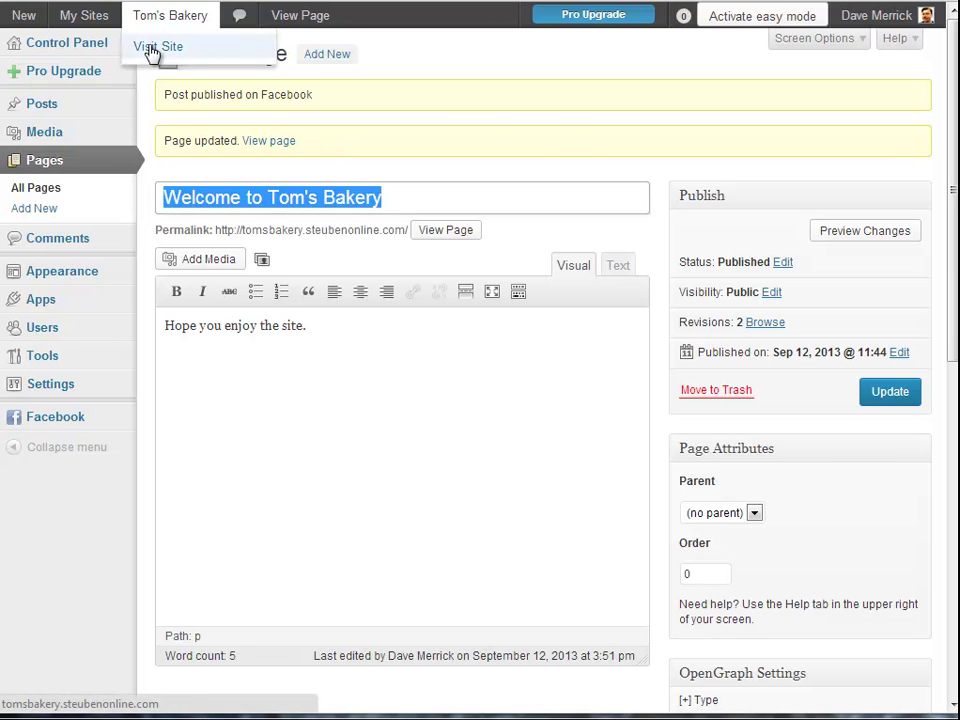
click(146, 48)
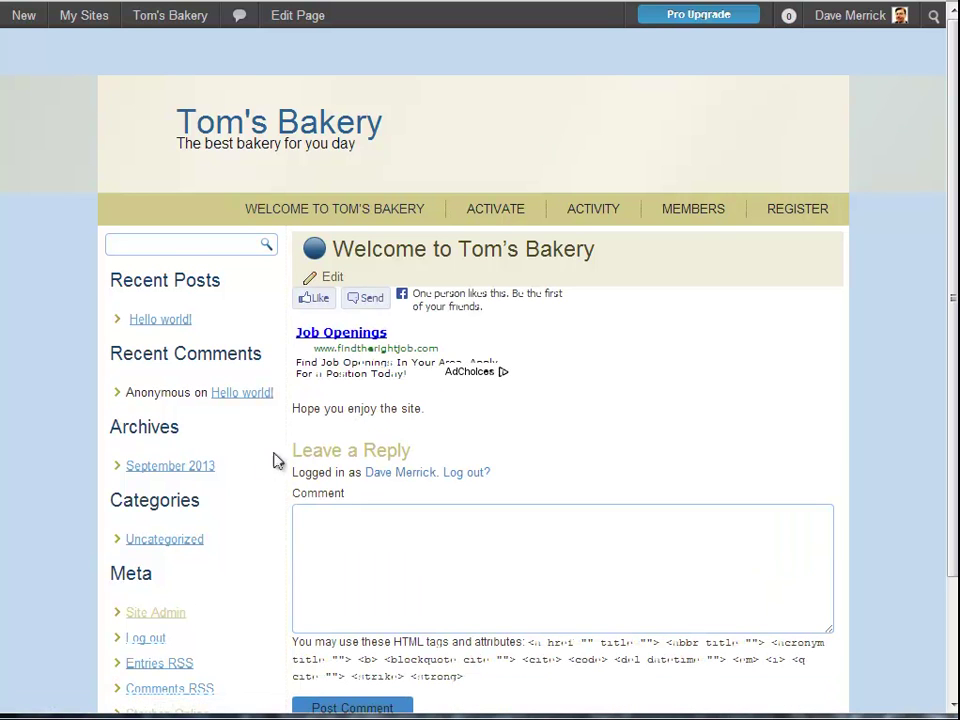
scroll(508, 416, down, 2)
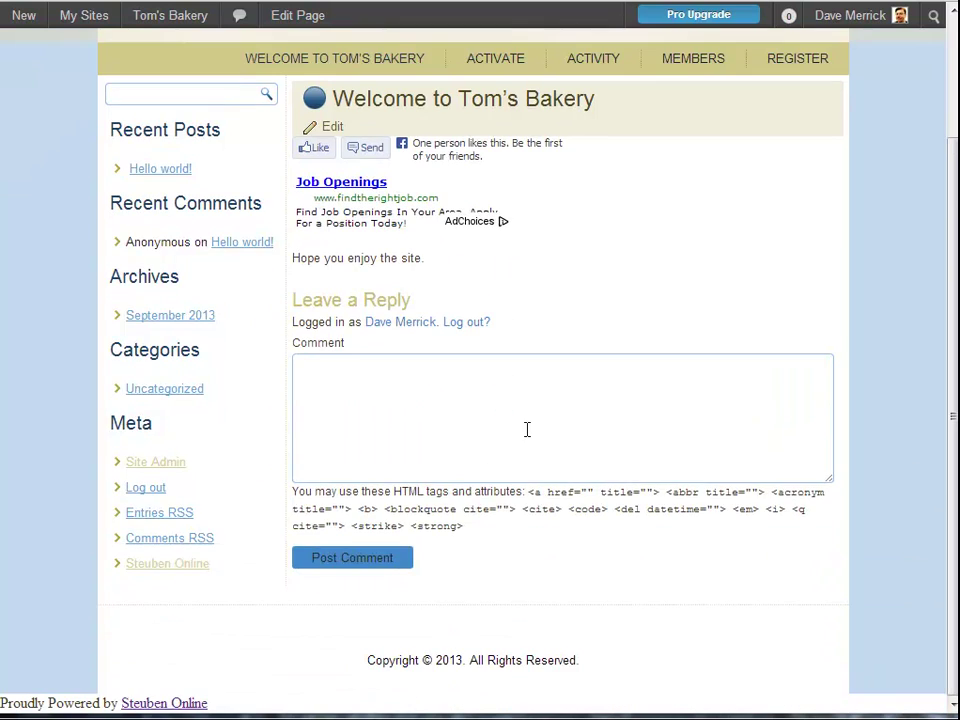
scroll(514, 424, up, 2)
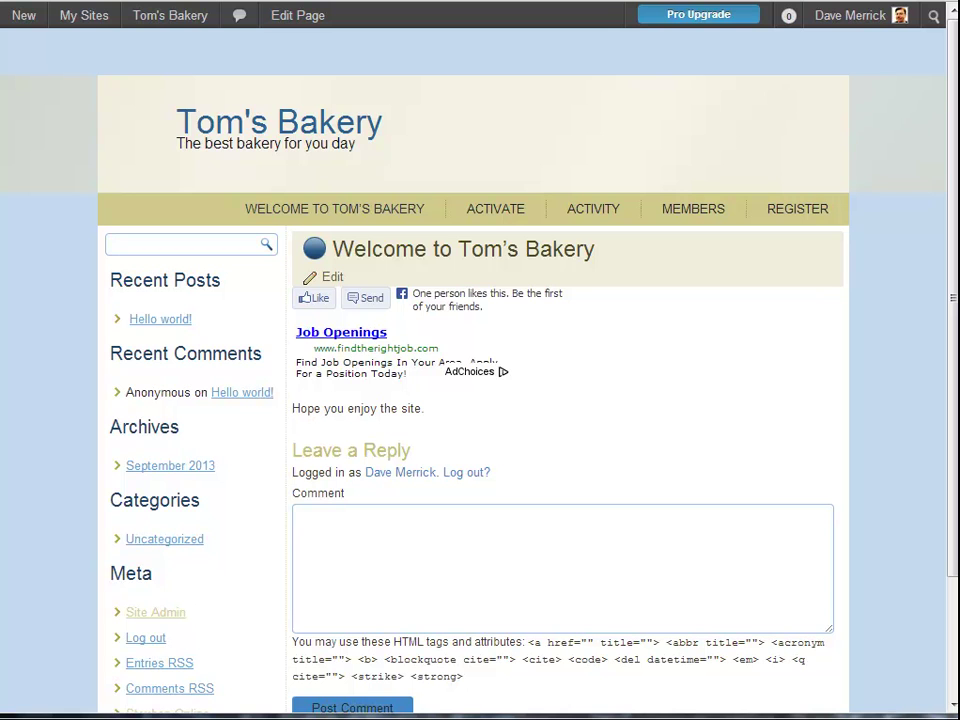
Go to the main Steuben Online site, browse Steuben Groups, and view the Steuben Online - Help group
mouse_move(72, 26)
mouse_move(99, 43)
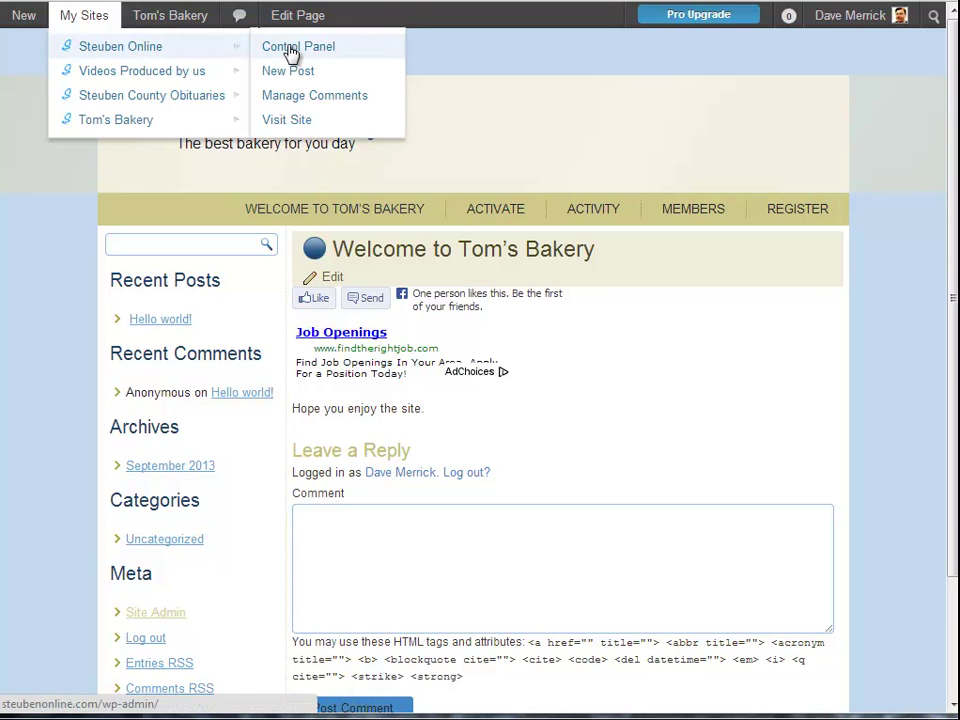
click(310, 121)
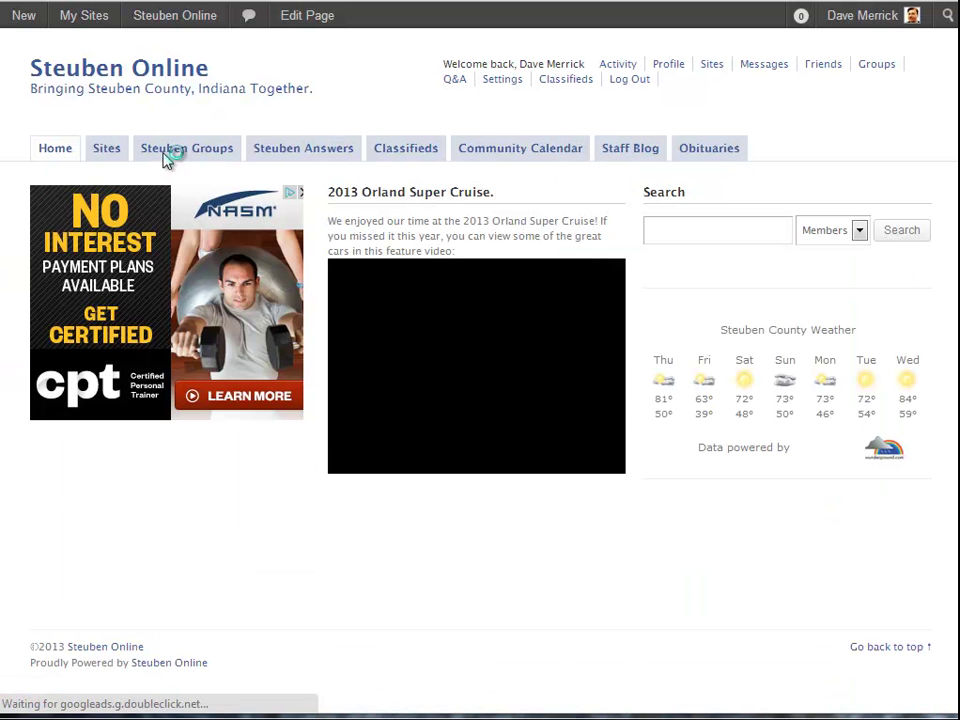
click(199, 150)
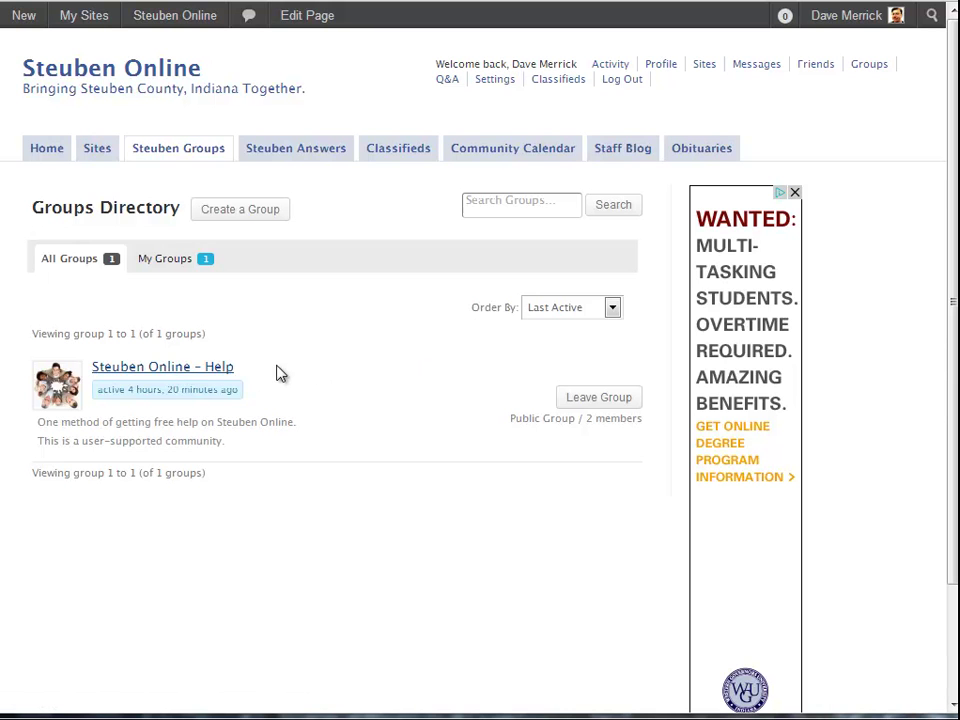
click(211, 370)
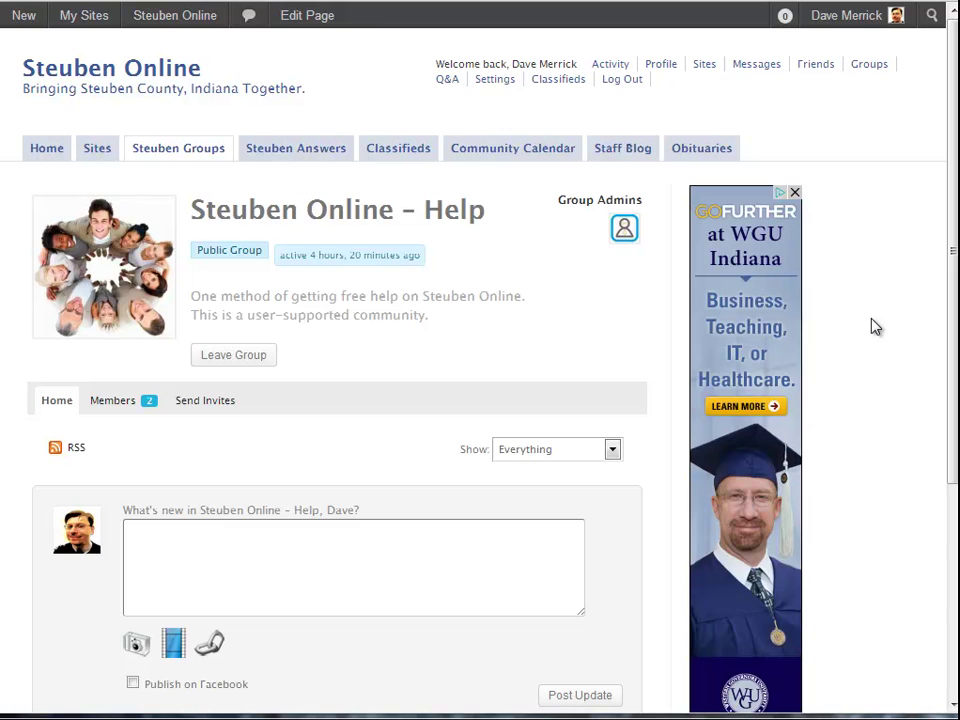
scroll(890, 322, down, 3)
scroll(895, 320, up, 3)
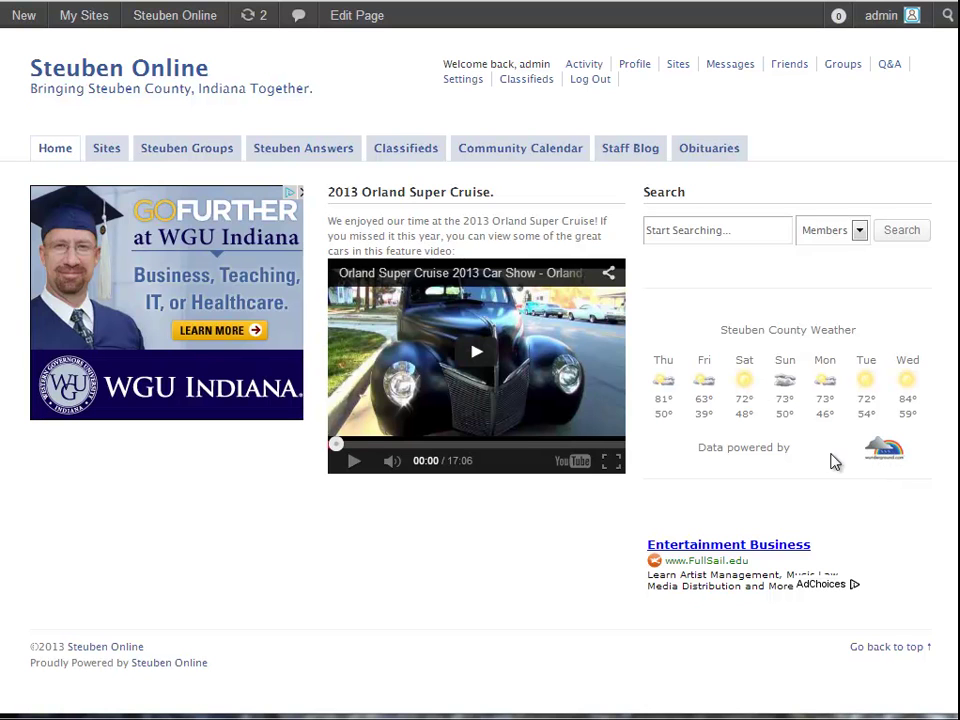
Search Members for the person's name and open the single matching member's profile
click(661, 235)
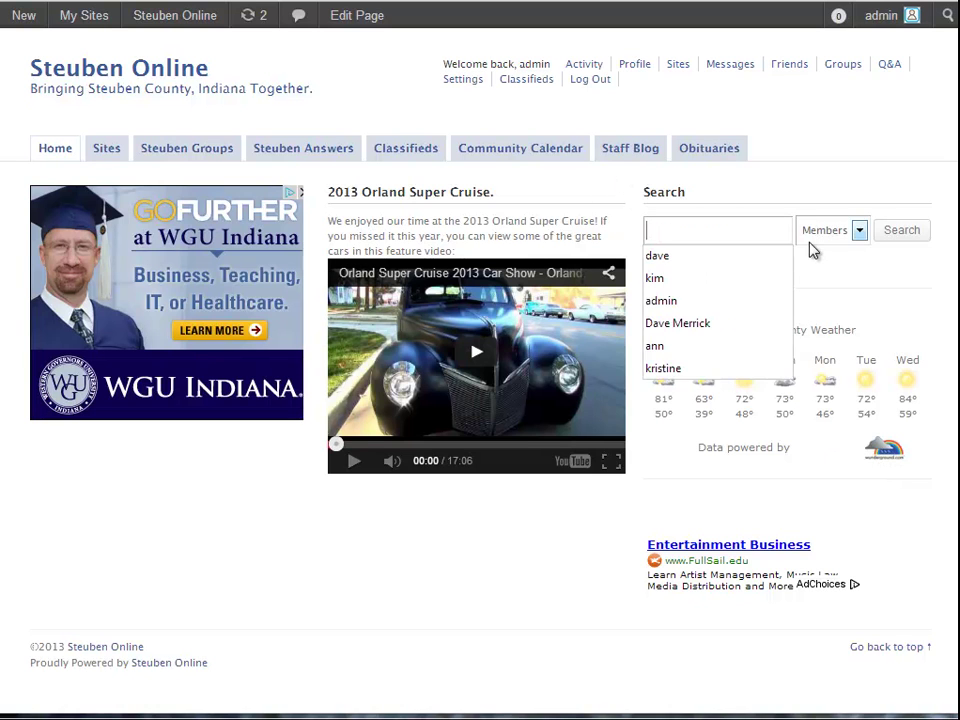
click(860, 232)
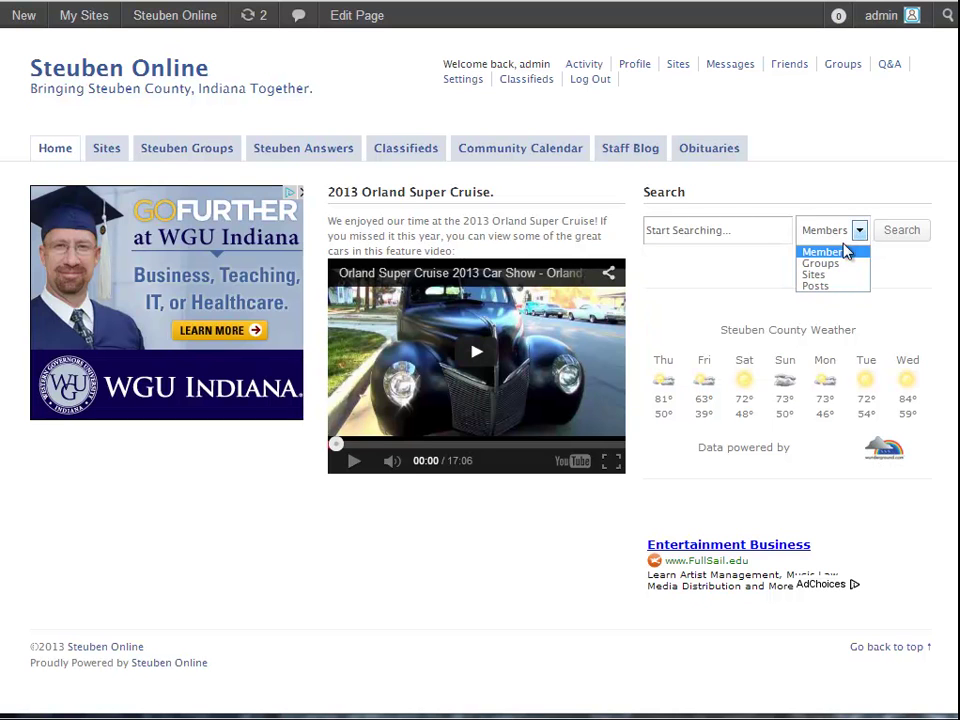
click(846, 250)
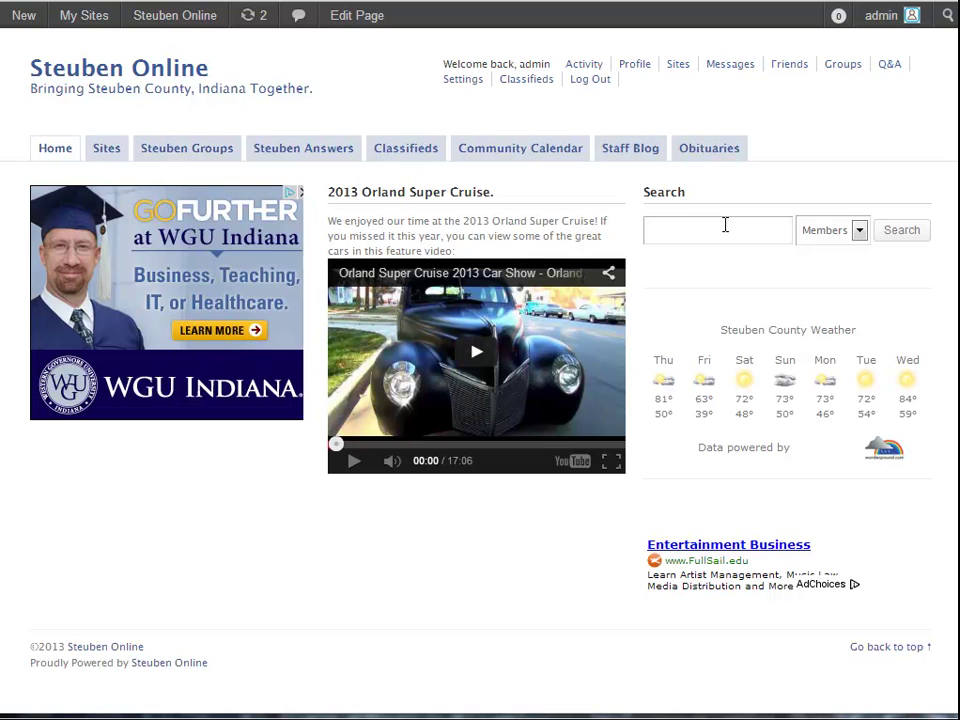
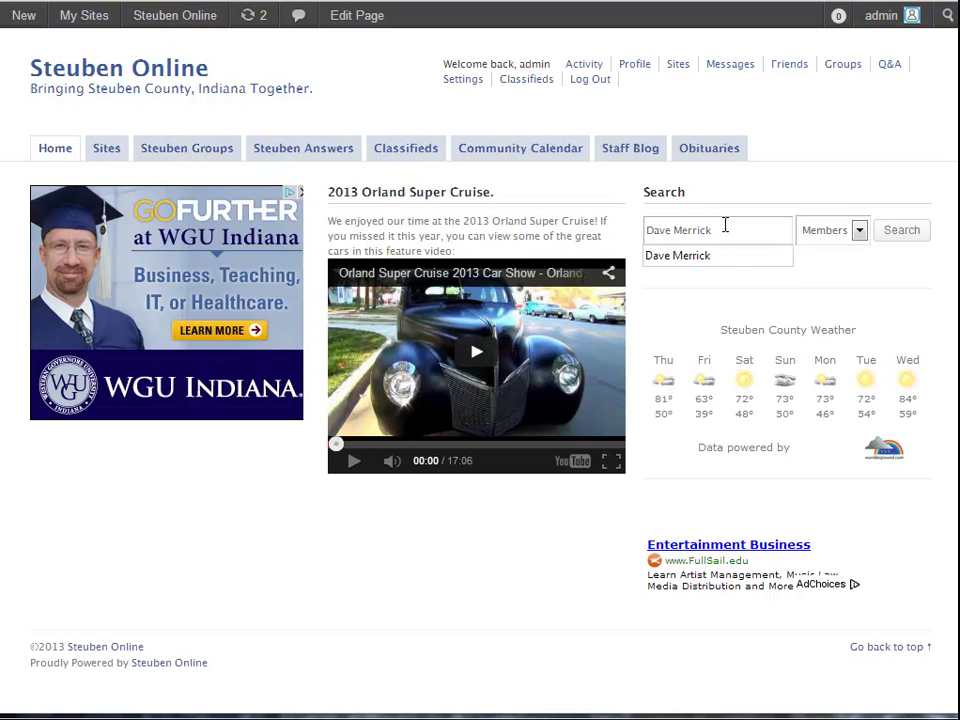
click(904, 232)
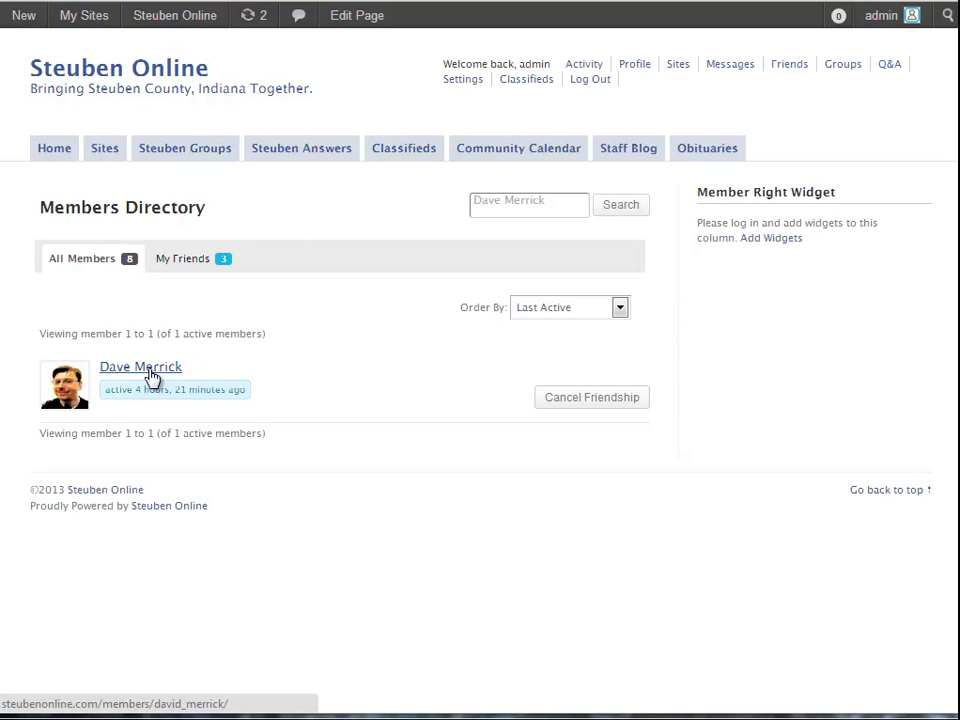
click(150, 377)
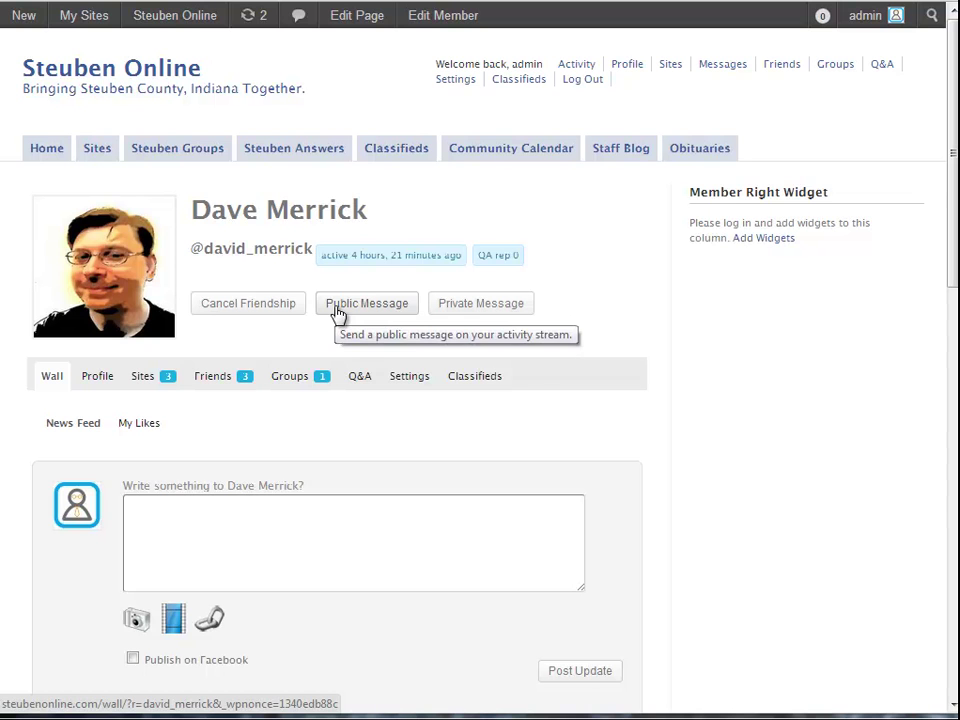
Review the found member's profile Wall, scrolling through the activity stream and back up
scroll(411, 465, down, 6)
scroll(414, 471, up, 6)
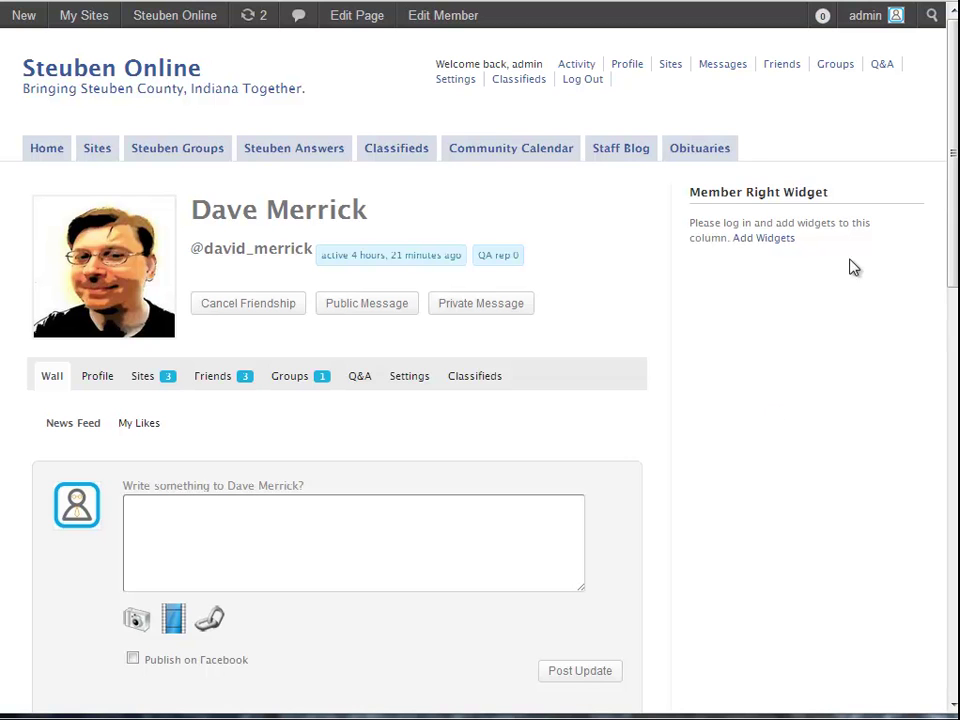
mouse_move(950, 140)
mouse_down()
mouse_move(951, 396)
mouse_move(951, 118)
mouse_up()
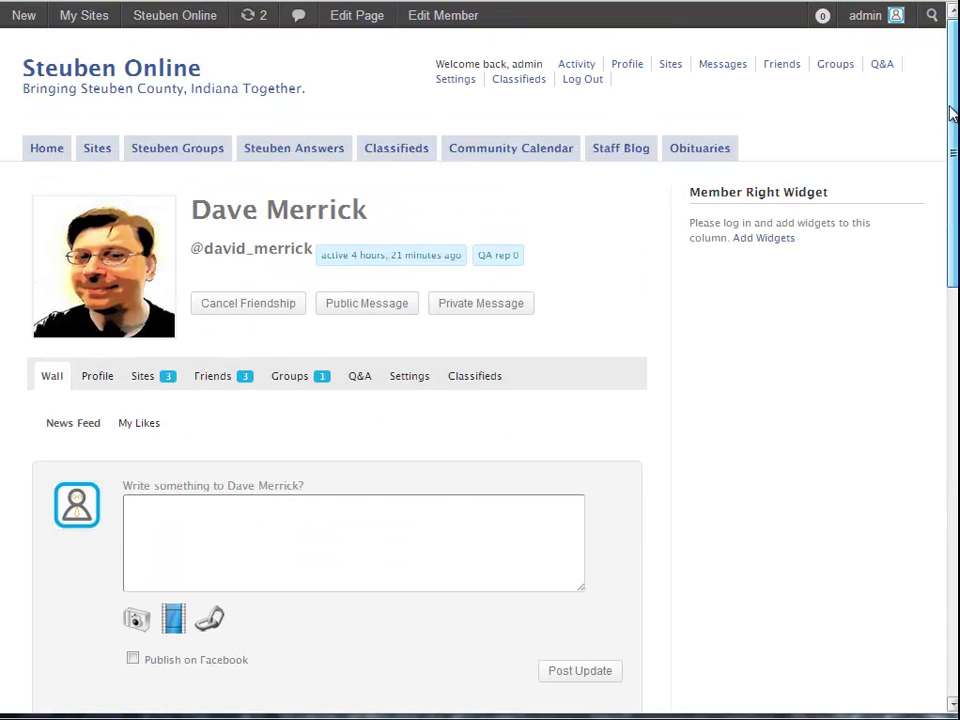